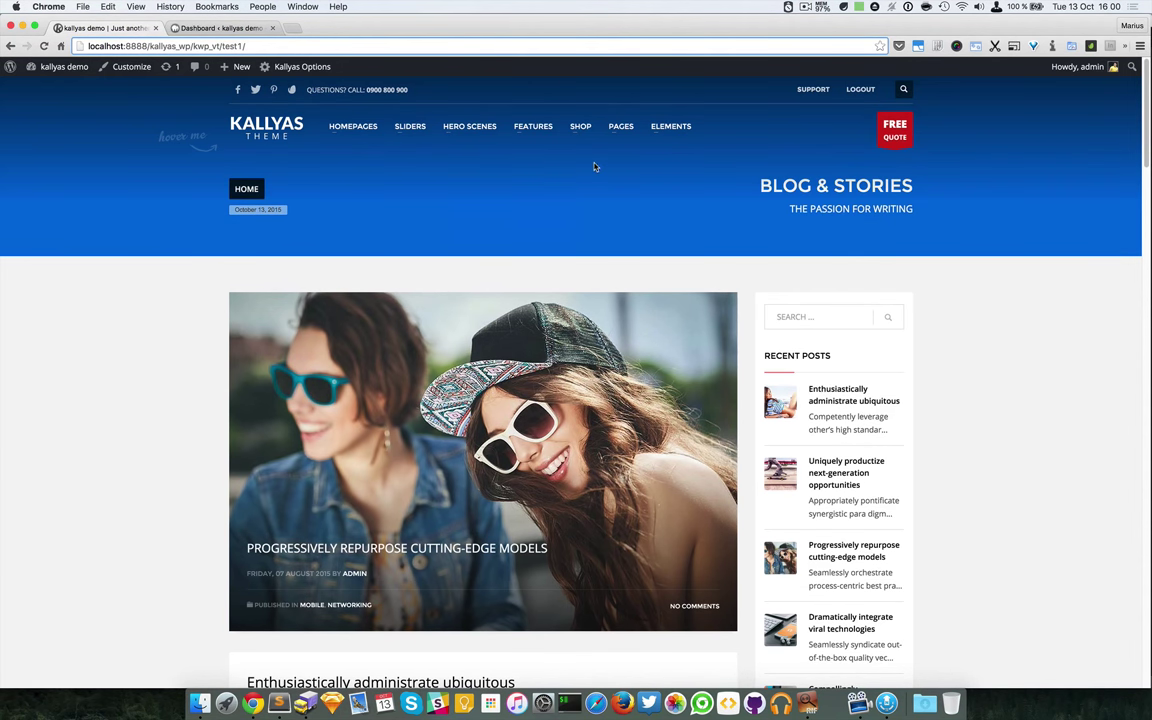
- Open the Image Box page from the site's Elements section and look over its Style 4 image boxes
mouse_move(684, 128)
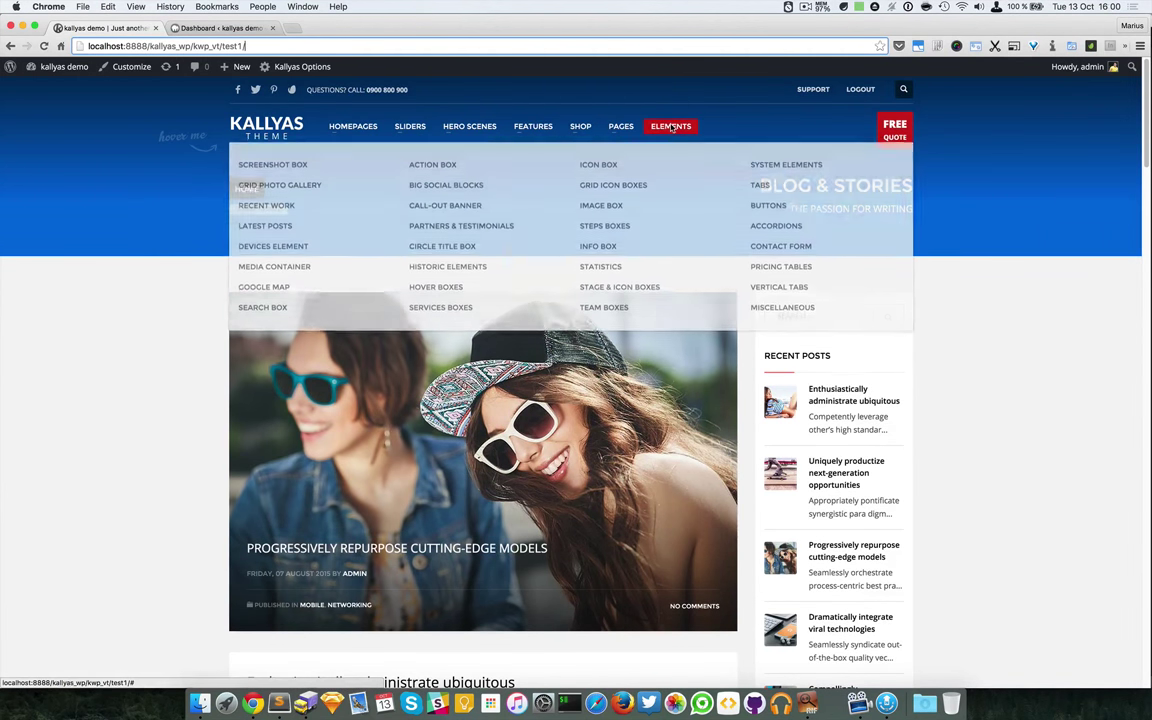
click(613, 209)
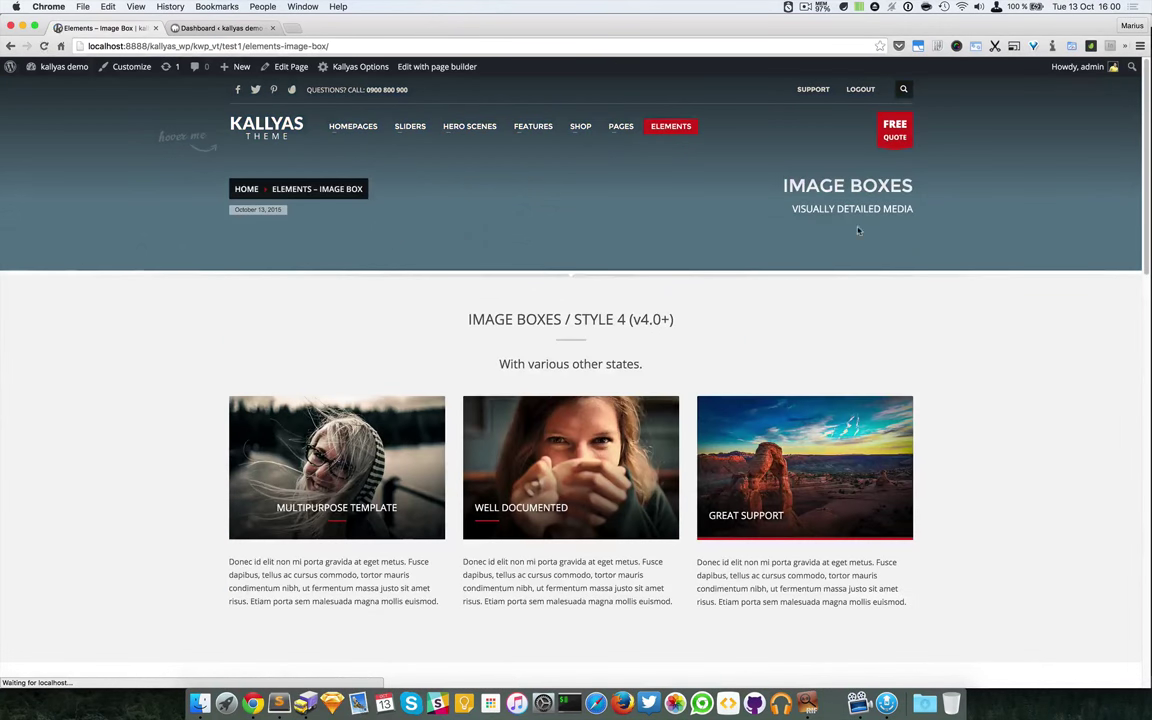
scroll(992, 262, down, 20)
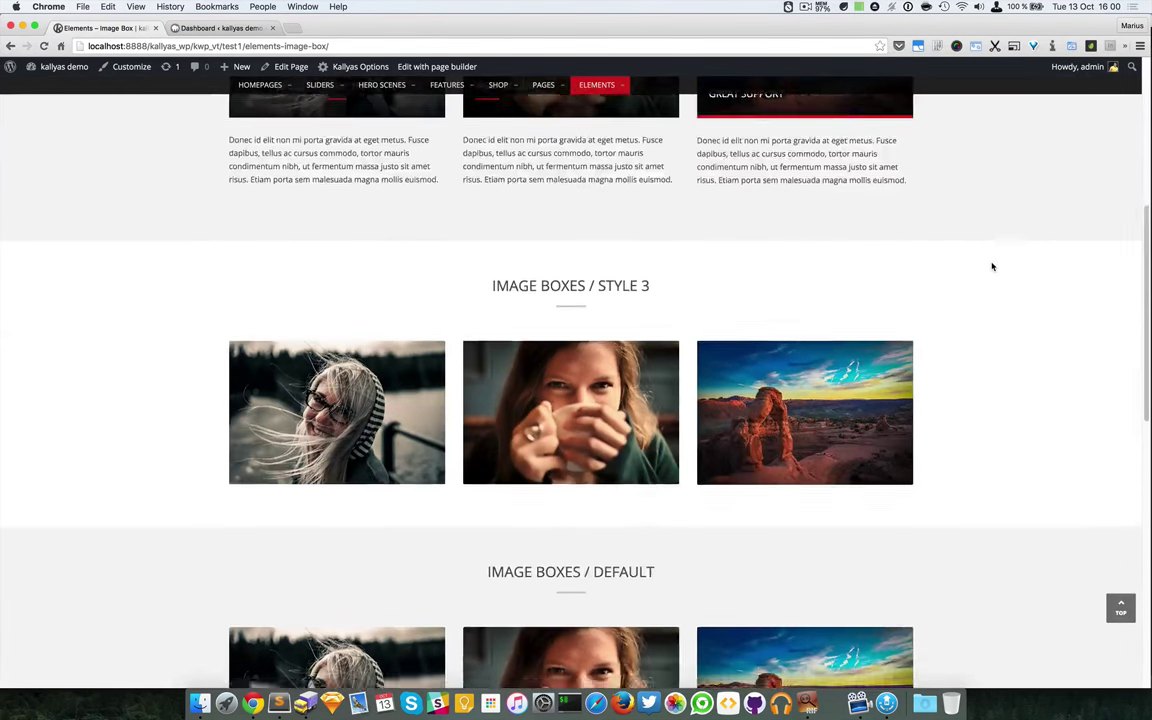
scroll(995, 308, up, 20)
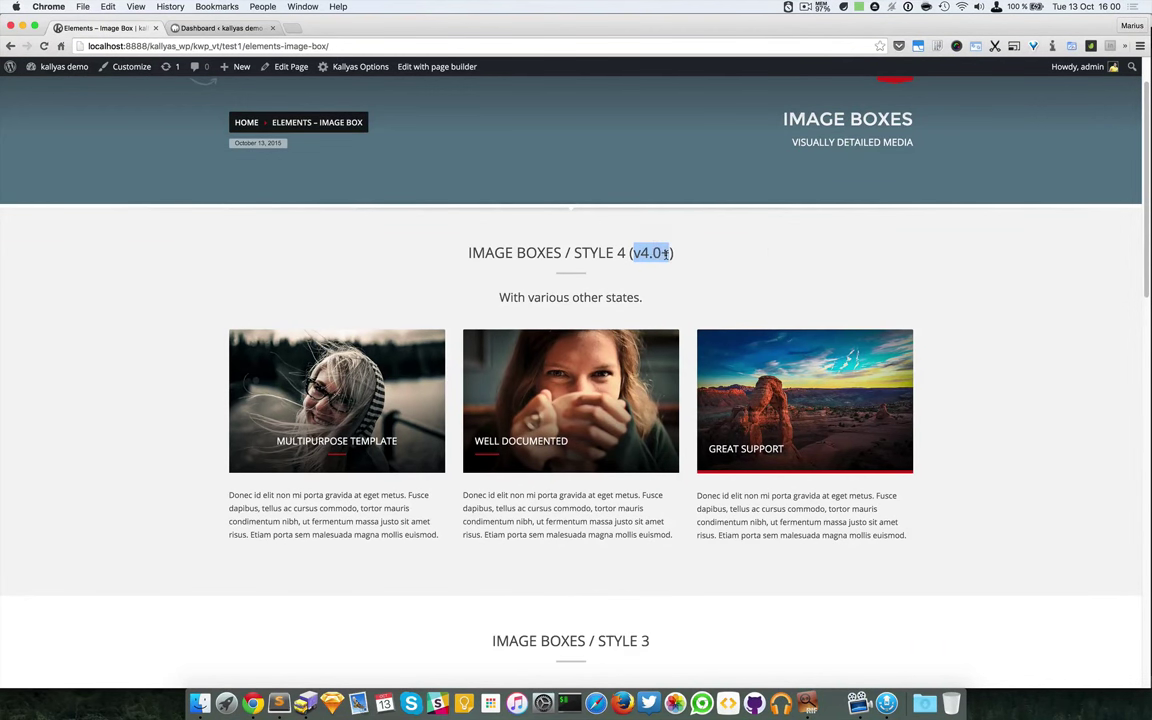
drag(665, 253, 675, 253)
click(641, 255)
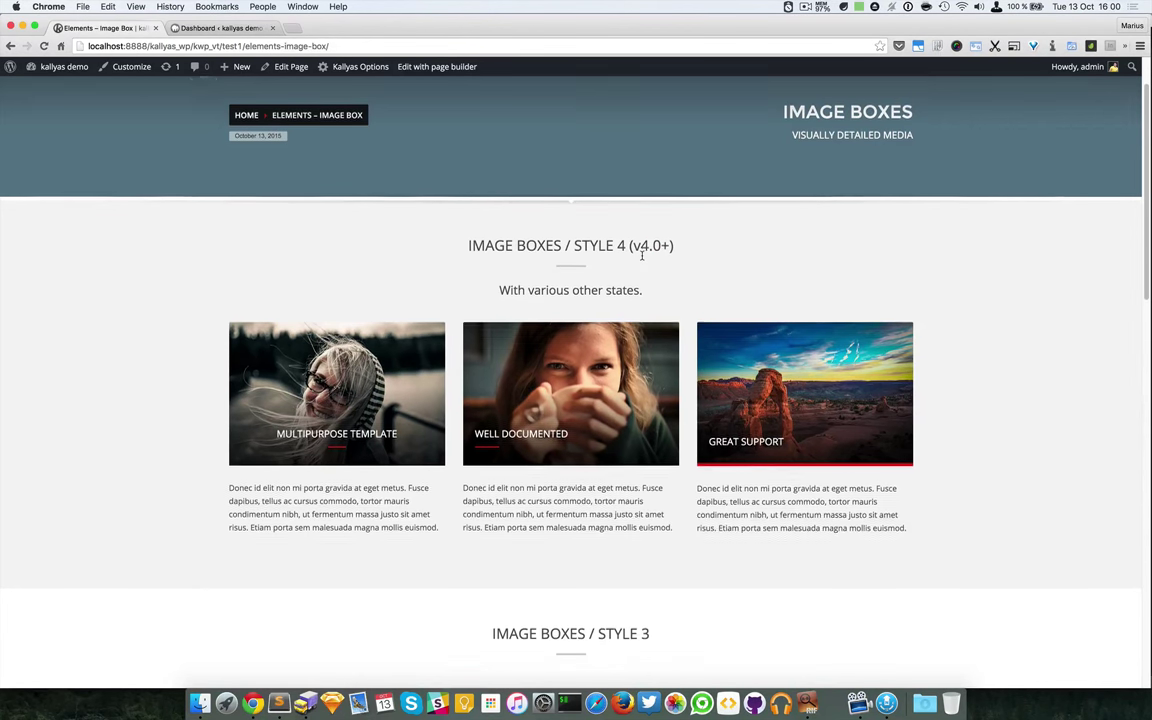
- Examine the Style 3, Default and Style 2 image box examples further down the page
scroll(636, 256, down, 1)
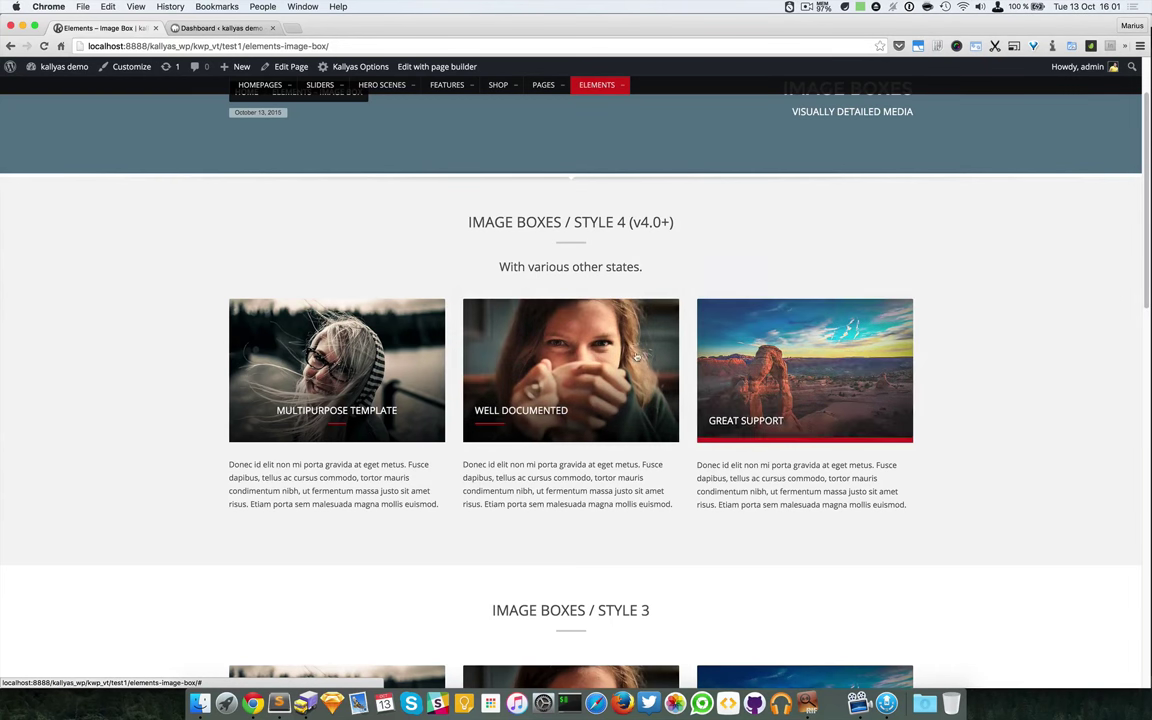
scroll(972, 375, down, 5)
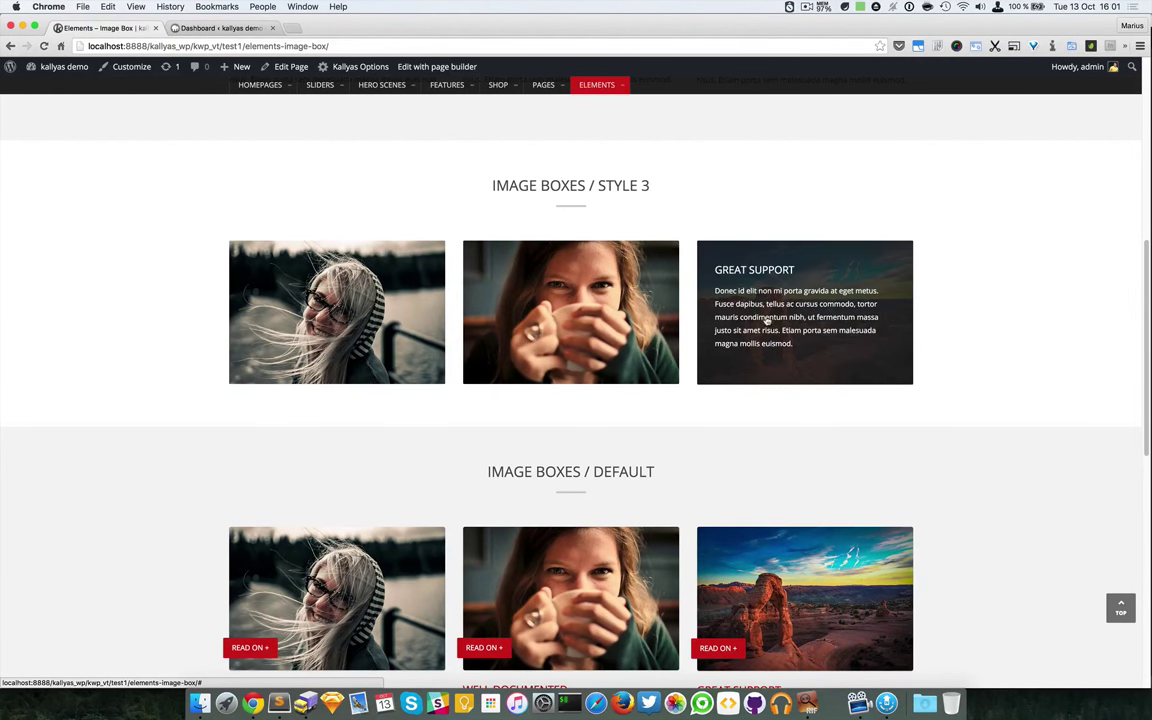
scroll(965, 339, down, 5)
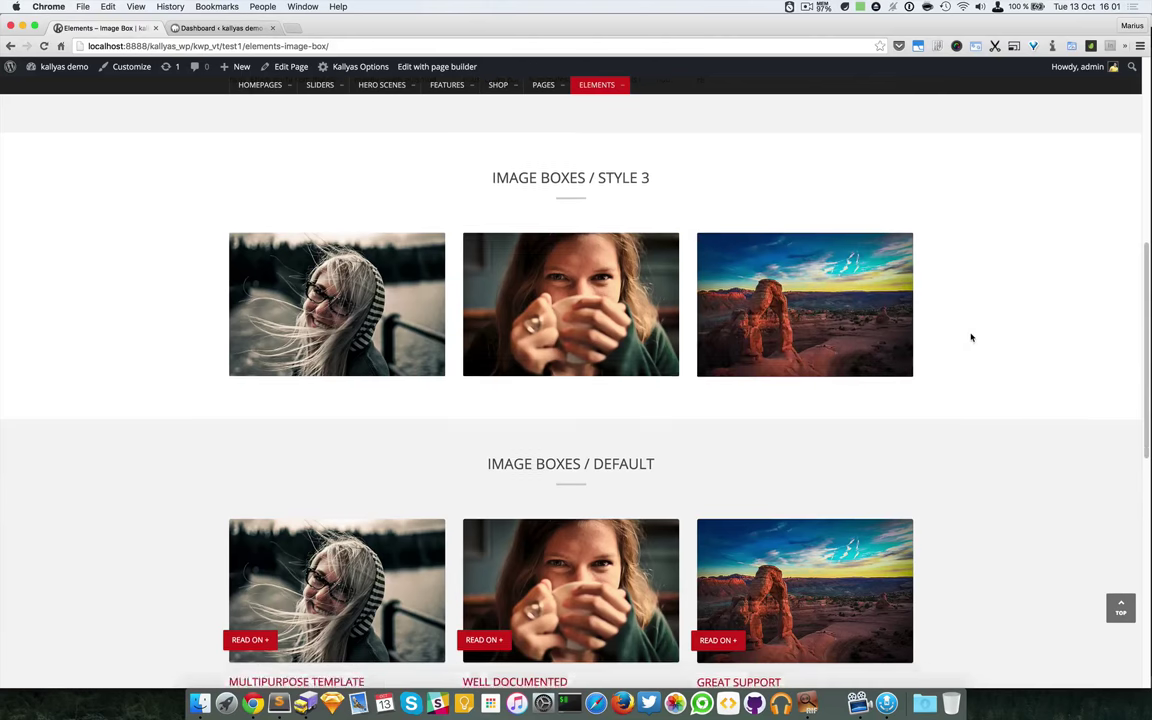
scroll(971, 339, up, 1)
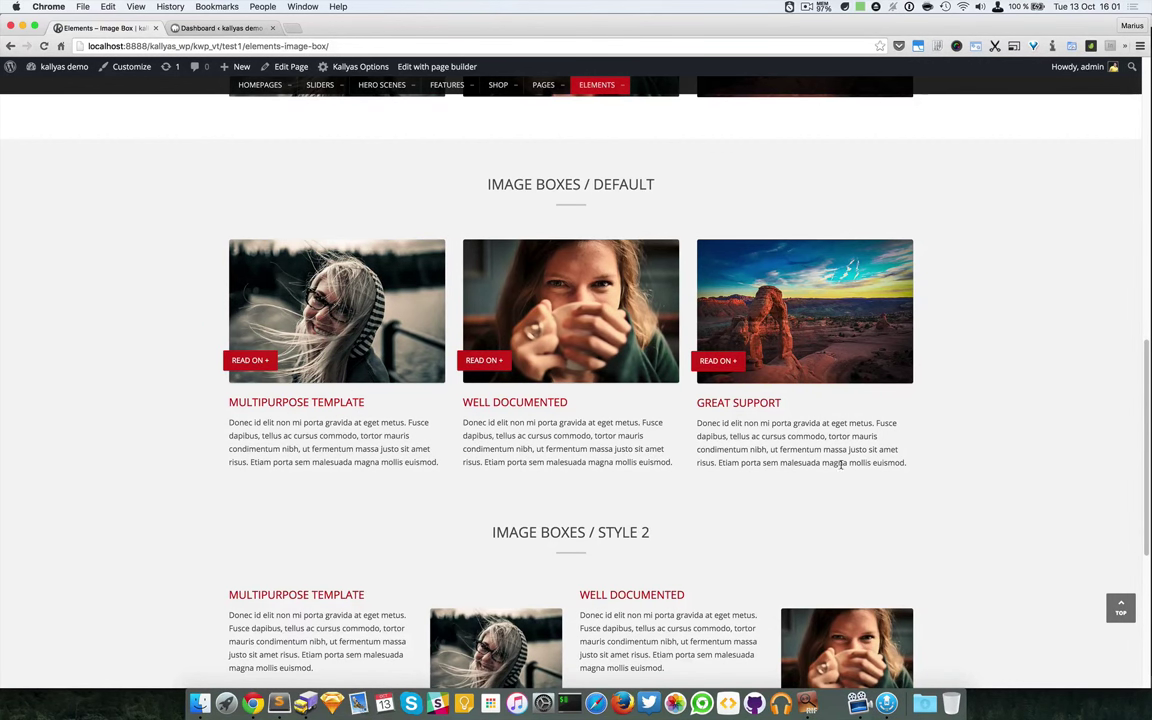
scroll(847, 460, down, 2)
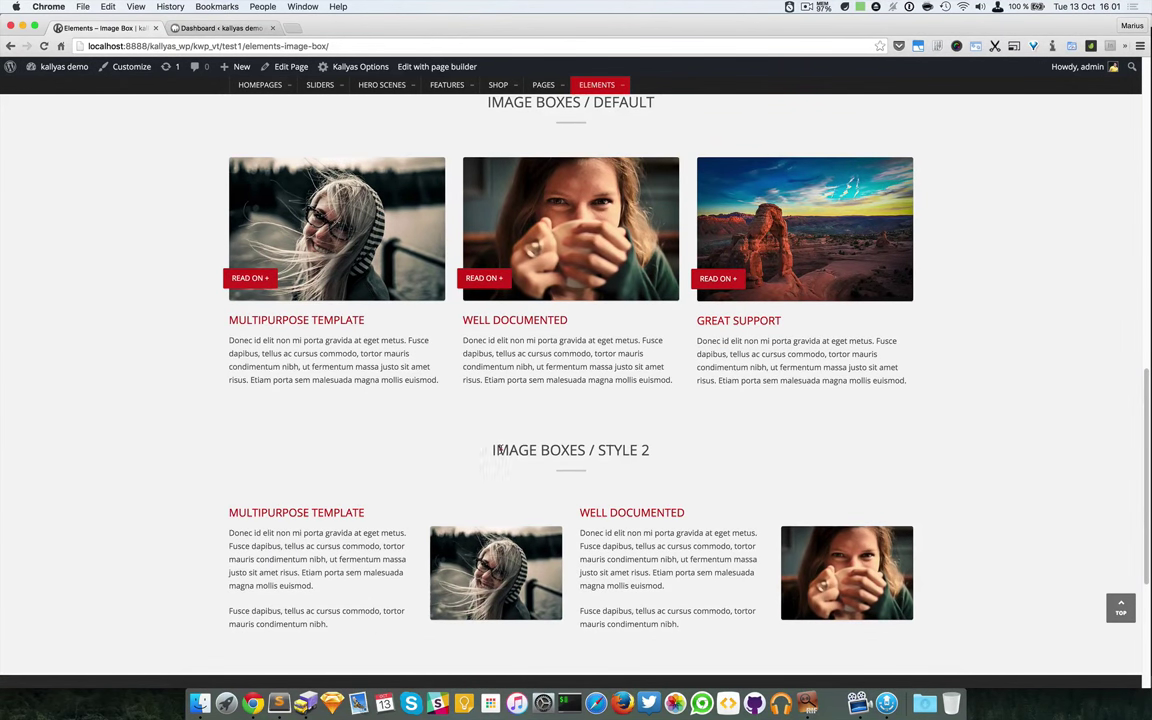
mouse_move(497, 450)
mouse_down()
mouse_move(663, 447)
mouse_move(516, 451)
mouse_up()
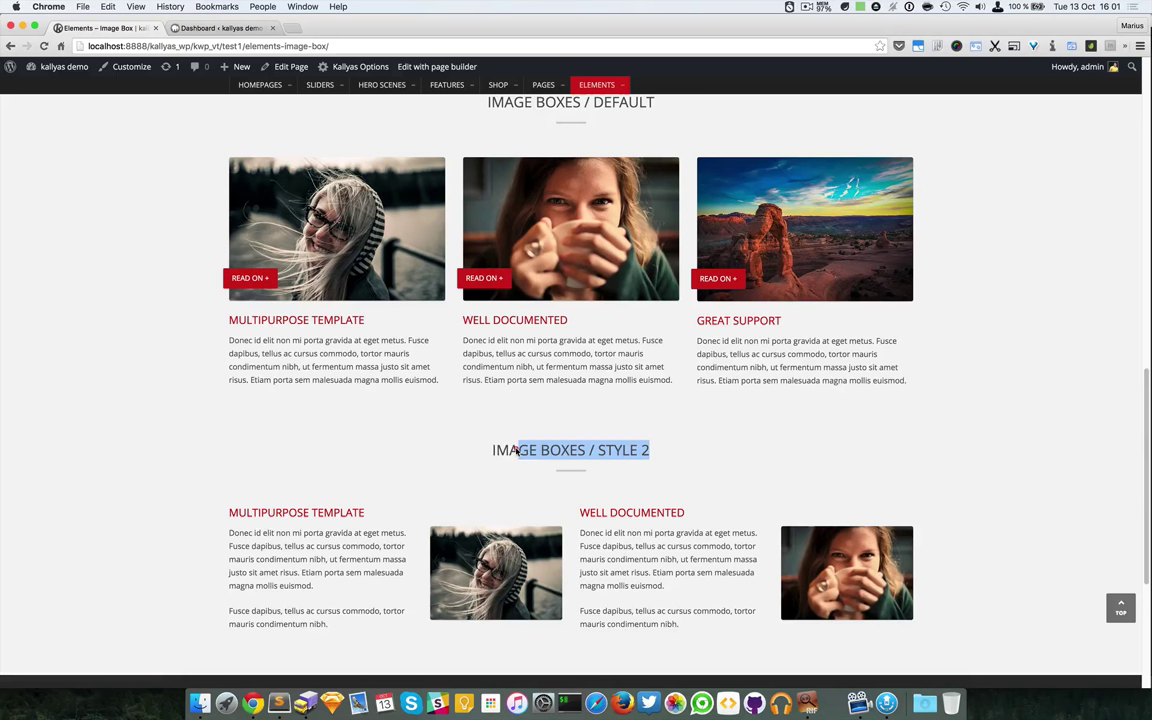
click(490, 447)
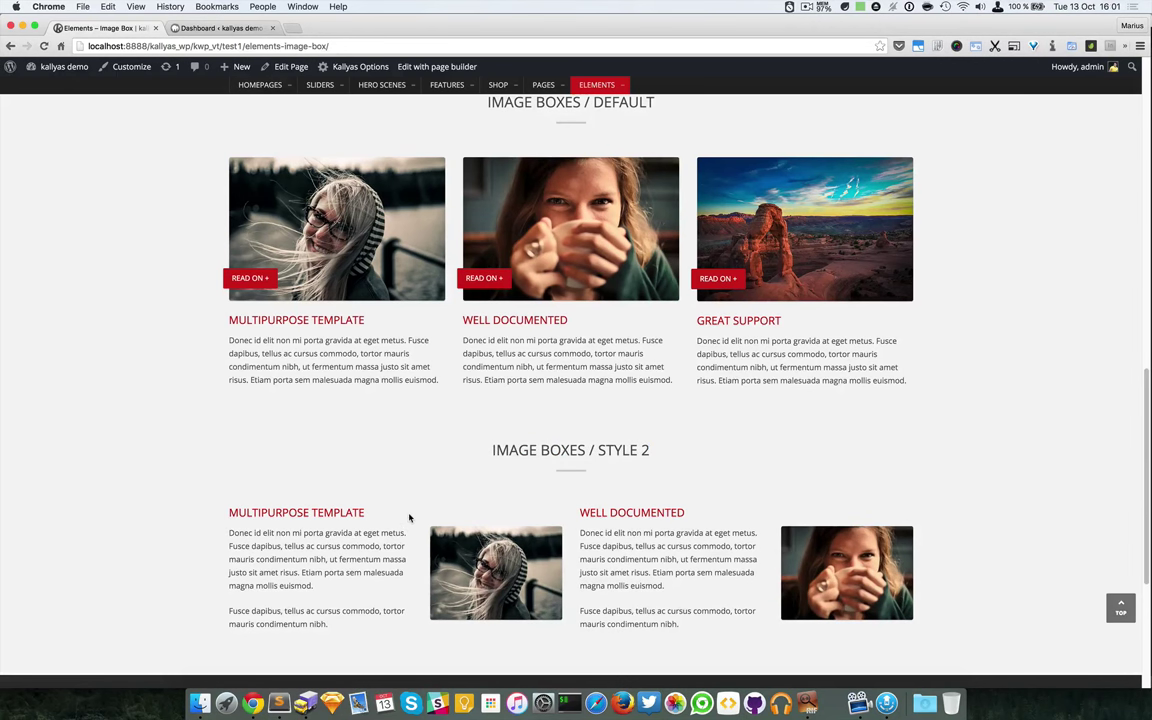
scroll(409, 517, down, 1)
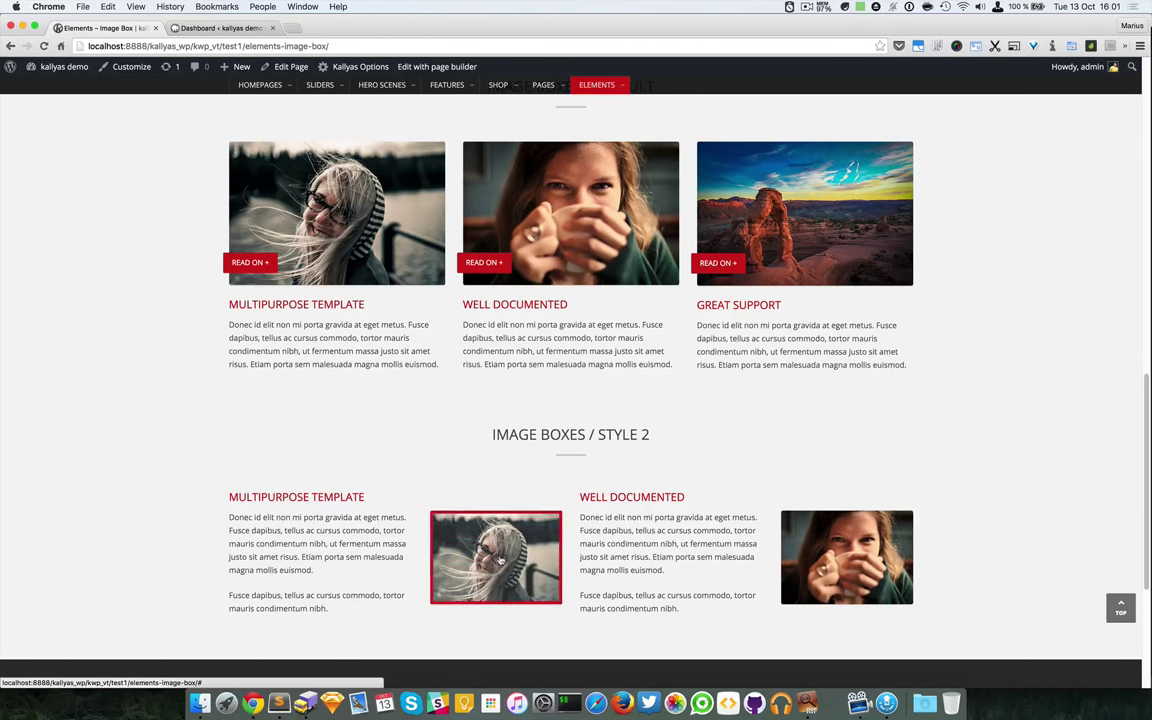
scroll(749, 552, up, 5)
scroll(749, 556, up, 10)
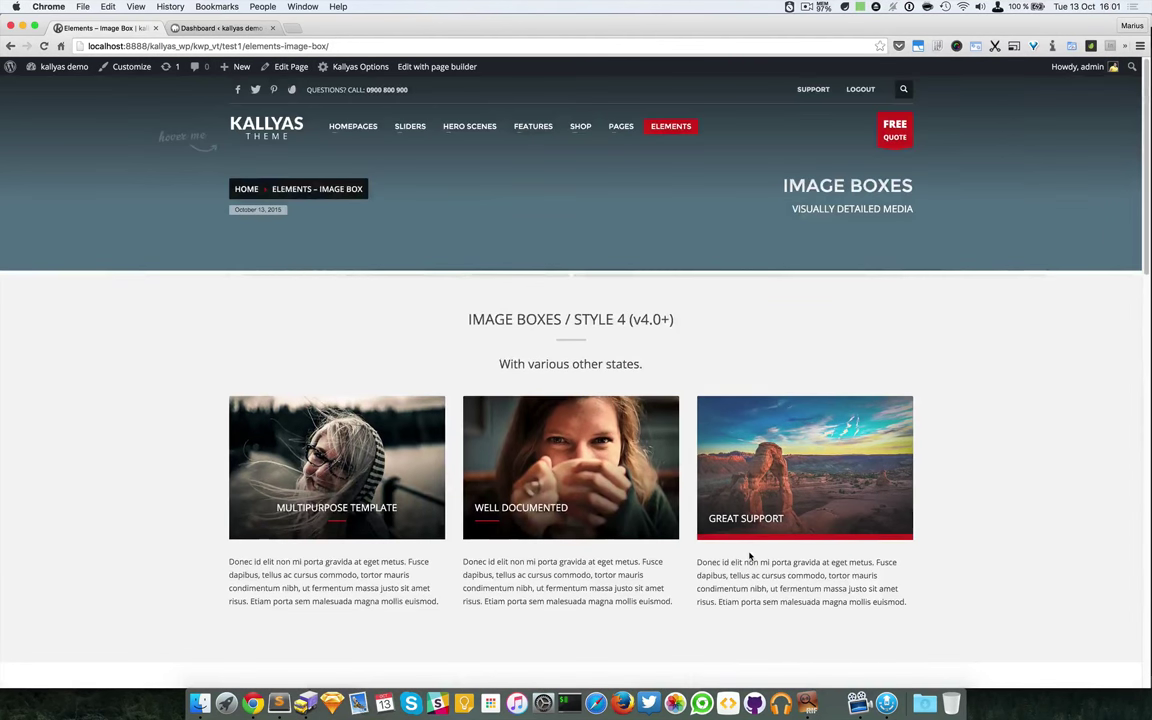
- Edit the page with the page builder and open the options of the Multipurpose Template image box in the Style 4 row
click(440, 67)
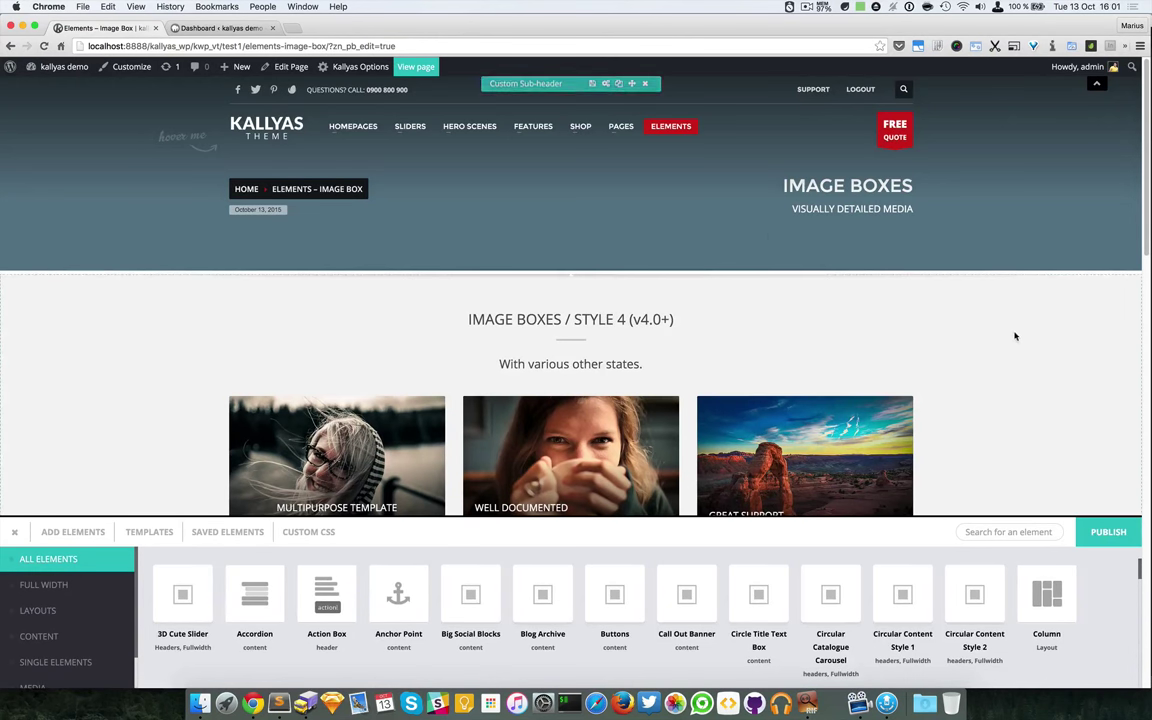
scroll(1020, 342, down, 2)
scroll(1021, 344, down, 2)
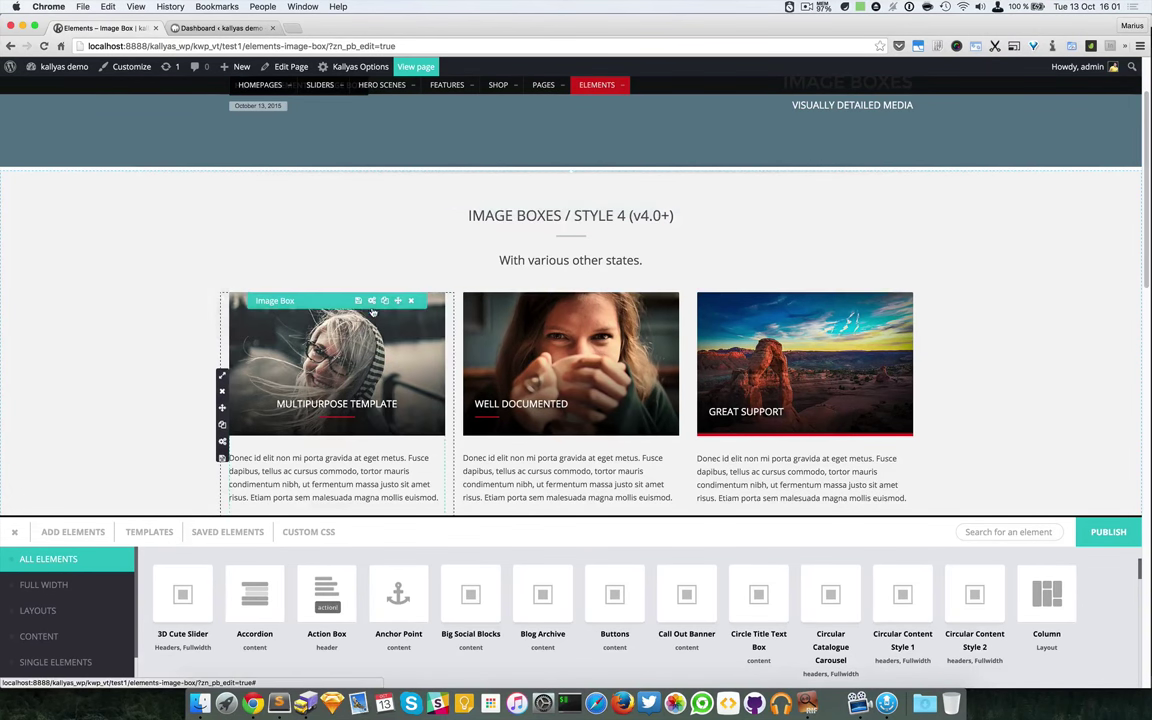
click(371, 301)
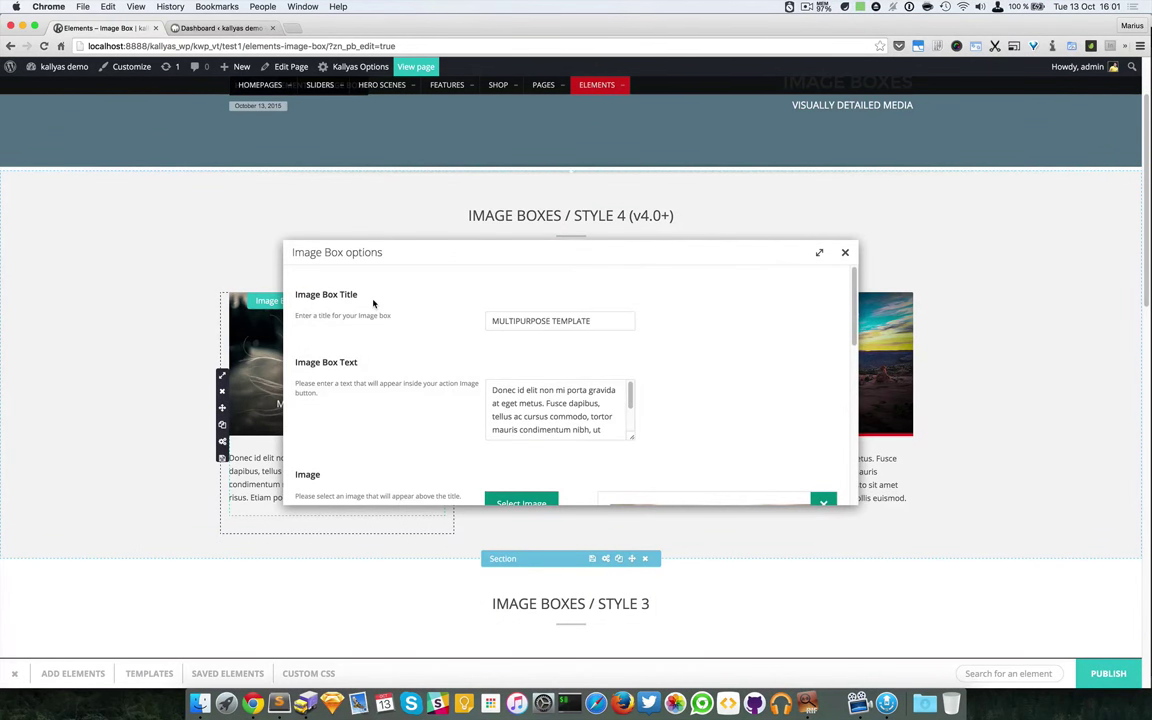
click(845, 253)
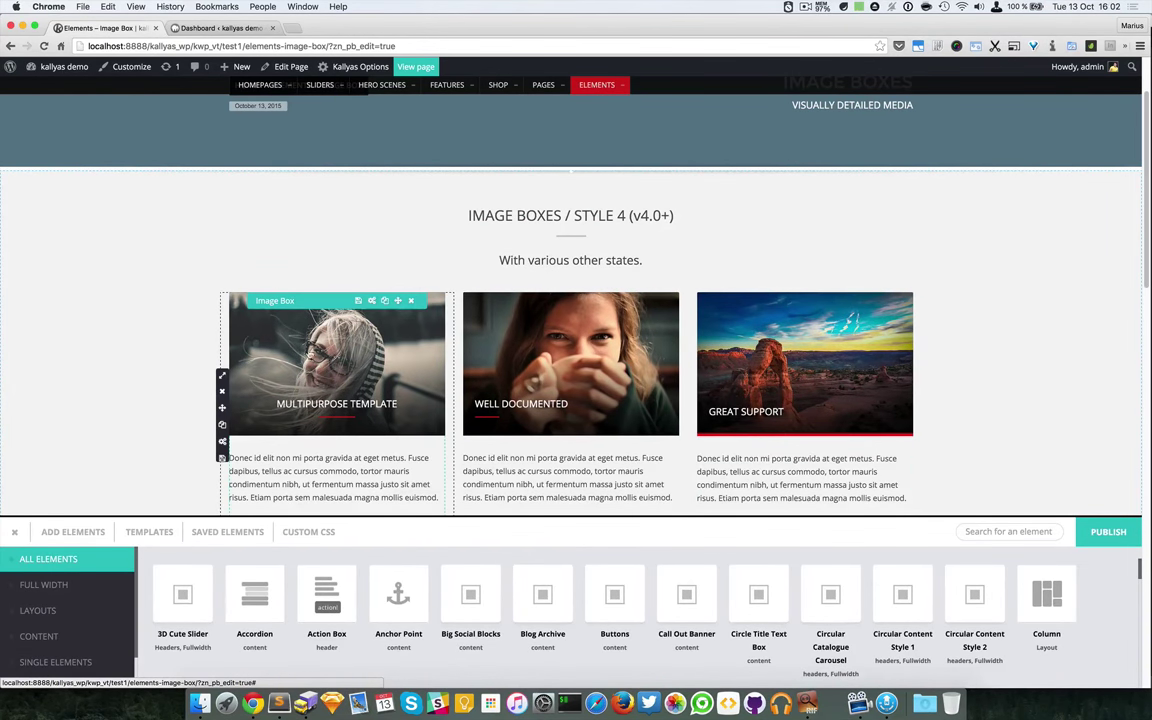
click(371, 301)
drag(370, 257, 602, 240)
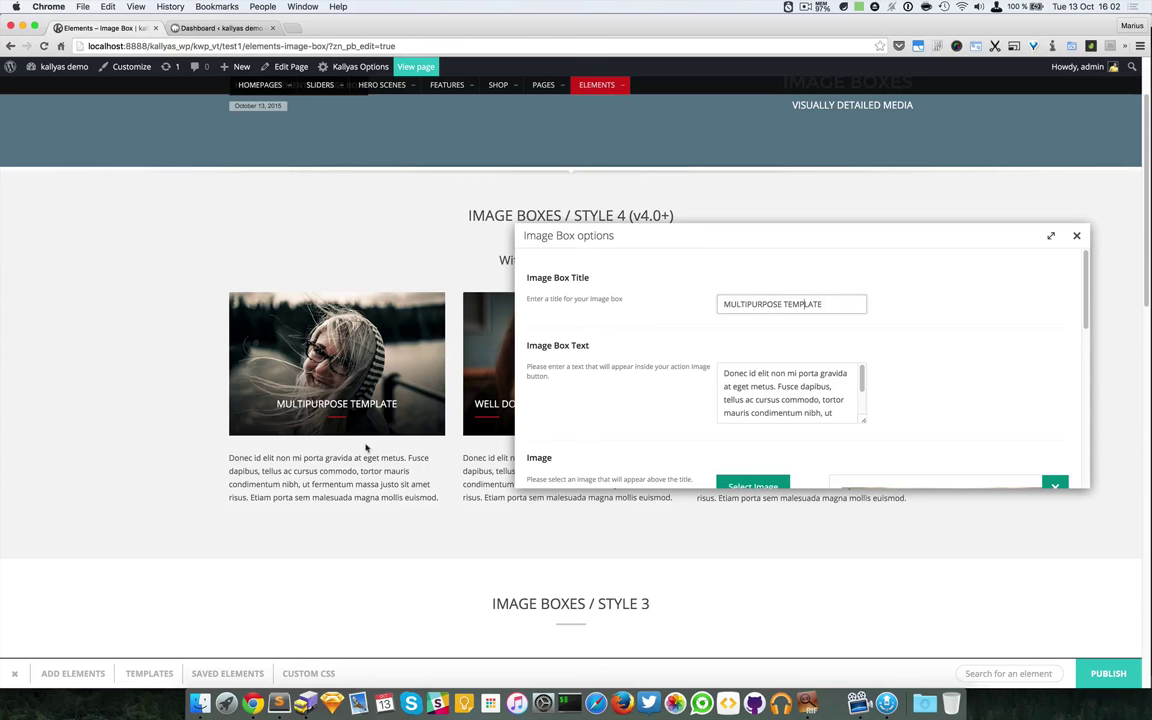
- Review the image box's title, text, image and available Image Box Style choices, keeping Style 4 (since v4.0)
click(794, 388)
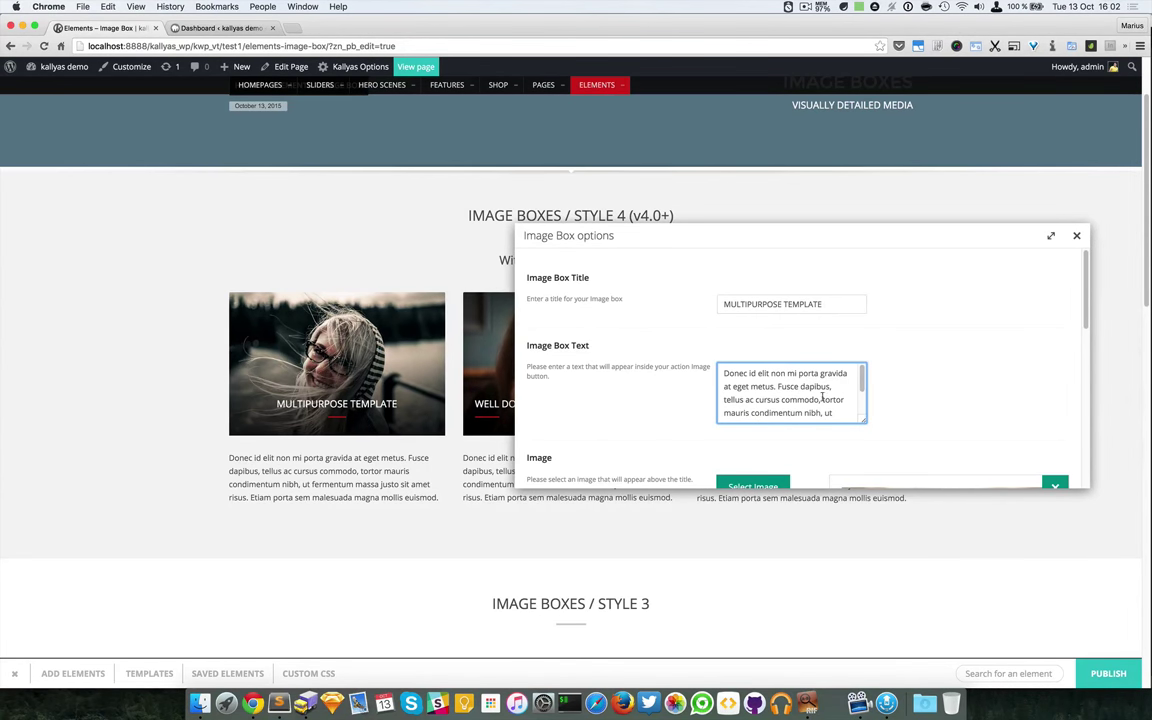
scroll(641, 390, down, 5)
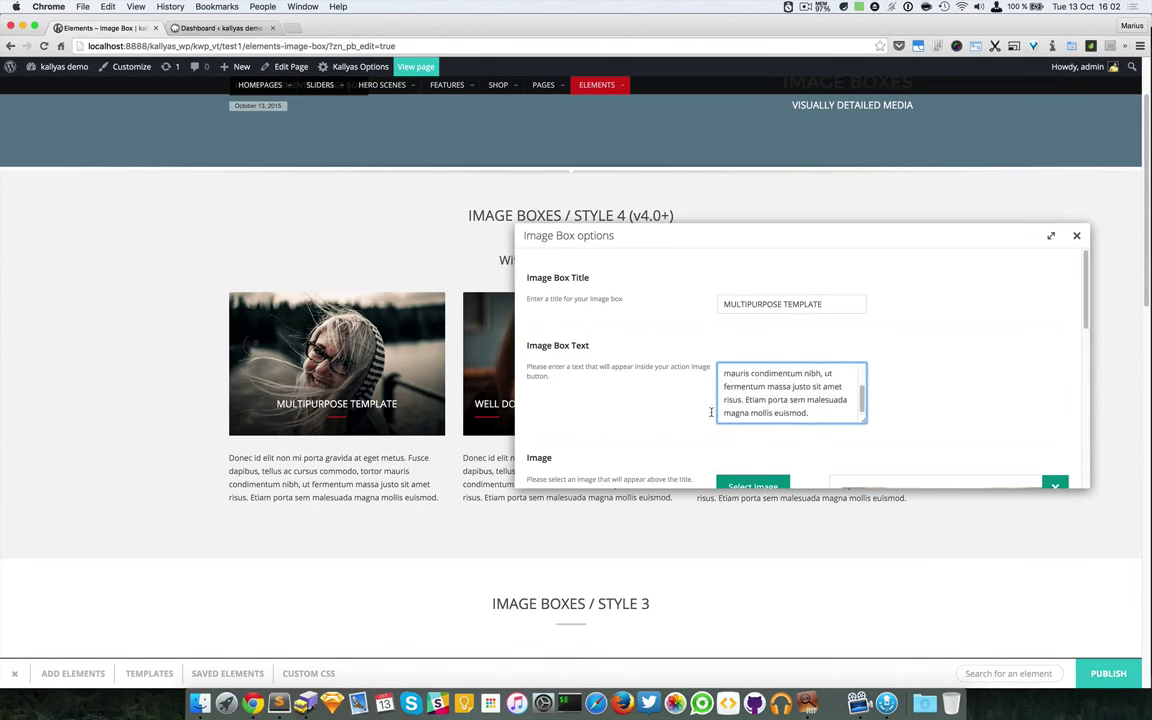
scroll(672, 420, down, 5)
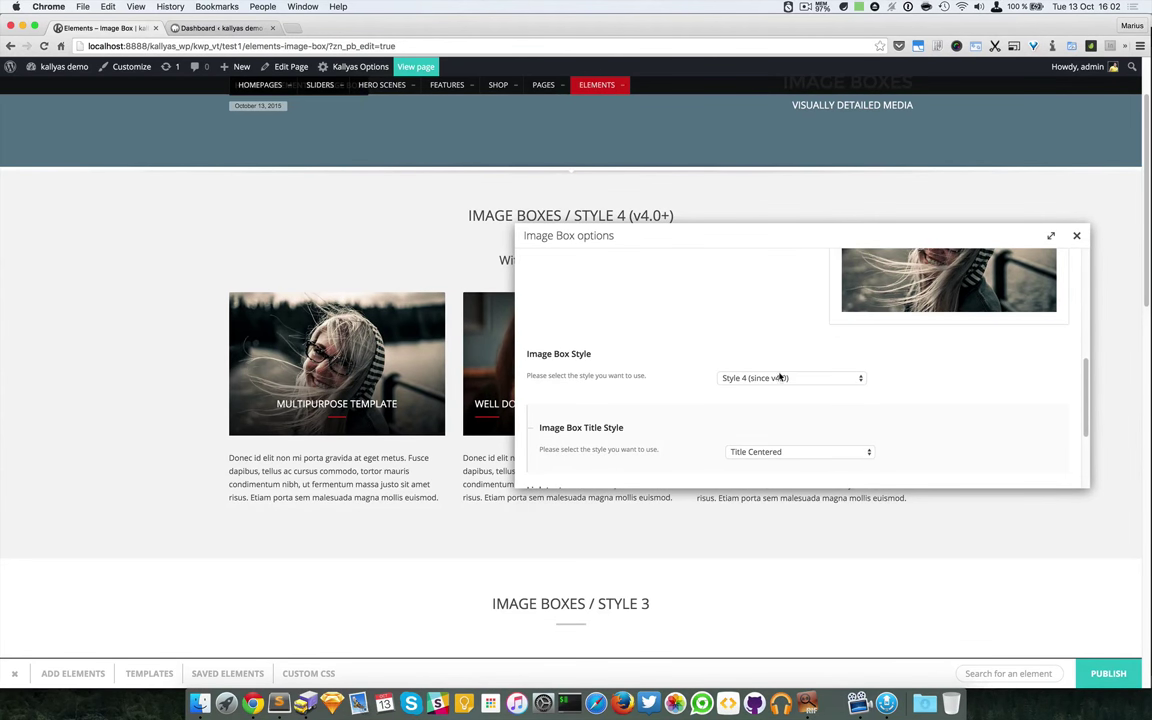
click(781, 377)
click(805, 378)
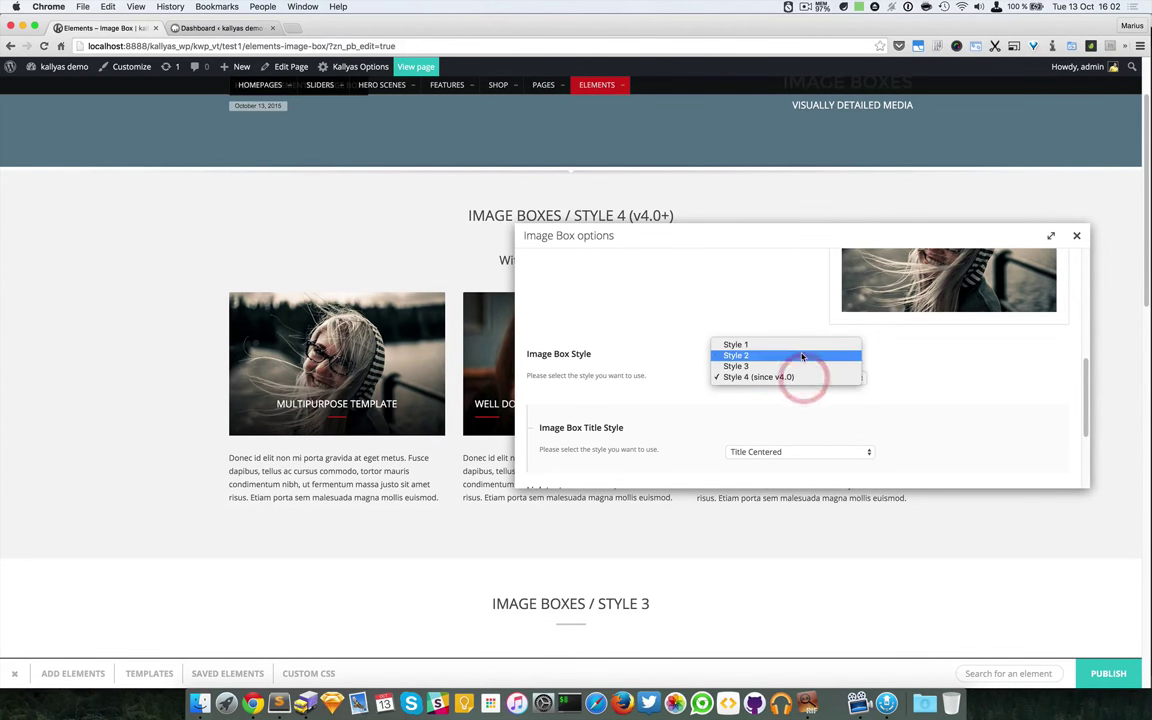
click(805, 377)
click(920, 378)
scroll(841, 414, down, 1)
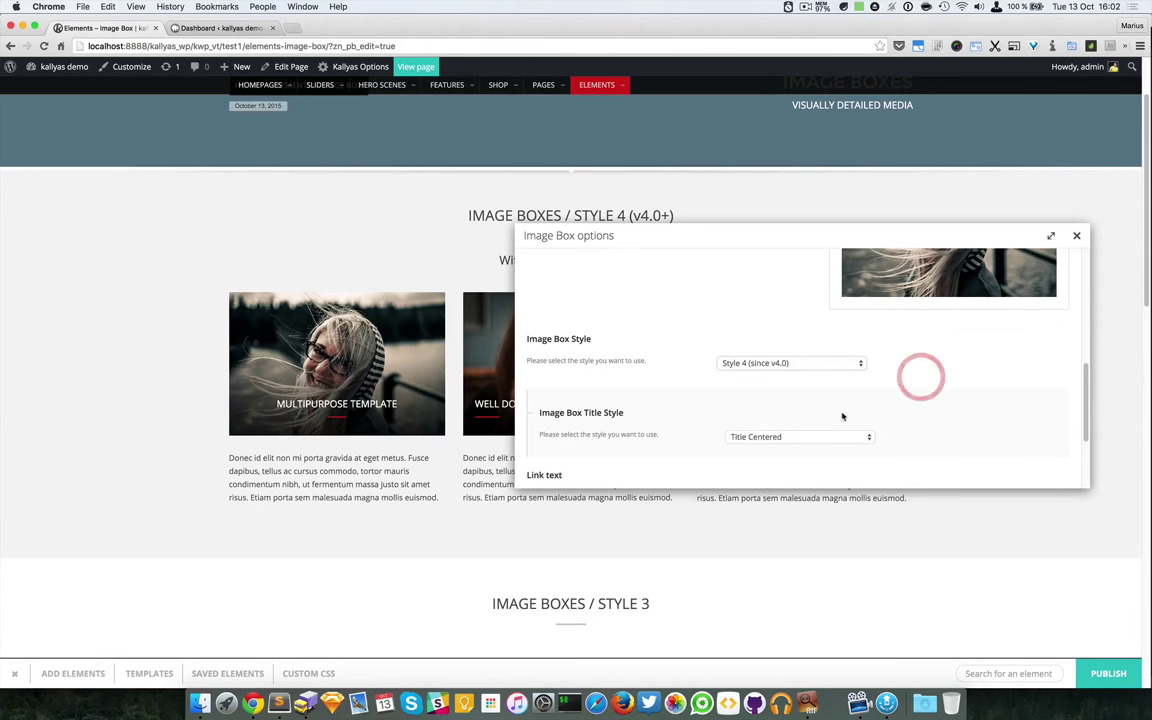
- Set the Multipurpose Template box's Image Box Title Style to Title Left and close its options
click(768, 439)
click(783, 449)
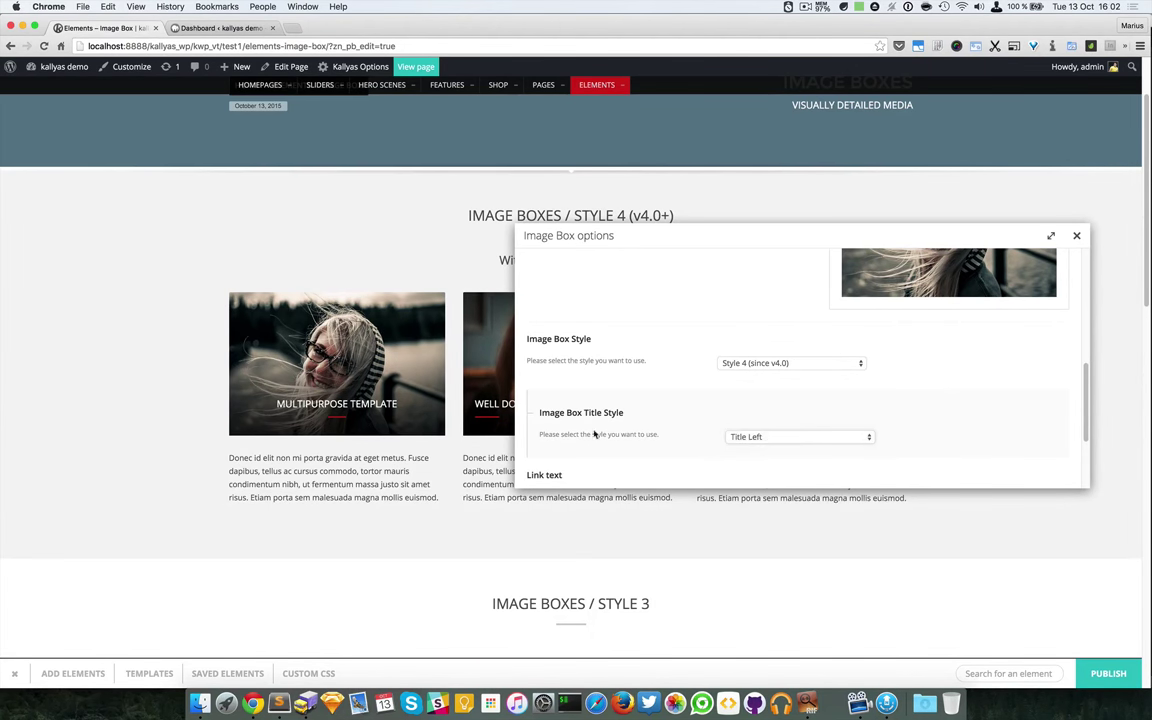
drag(640, 245, 677, 318)
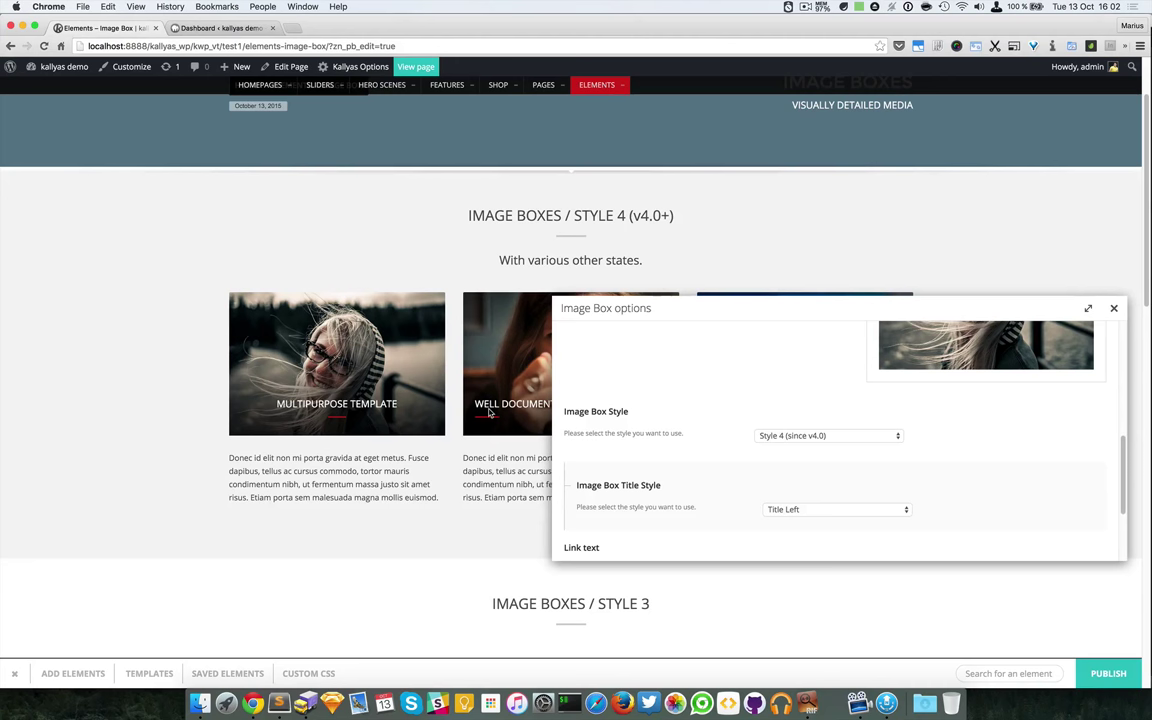
click(1113, 308)
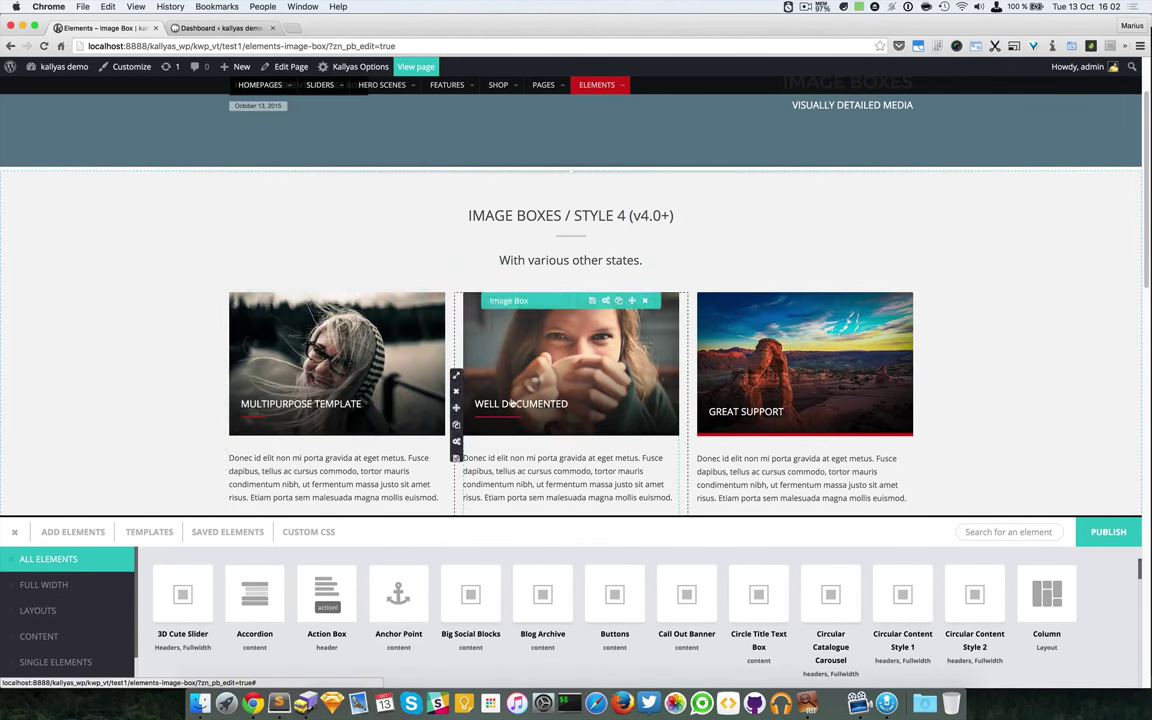
- Set the Multipurpose Template box's Image Box Title Style to Title Left with border bottom and close its options
click(371, 300)
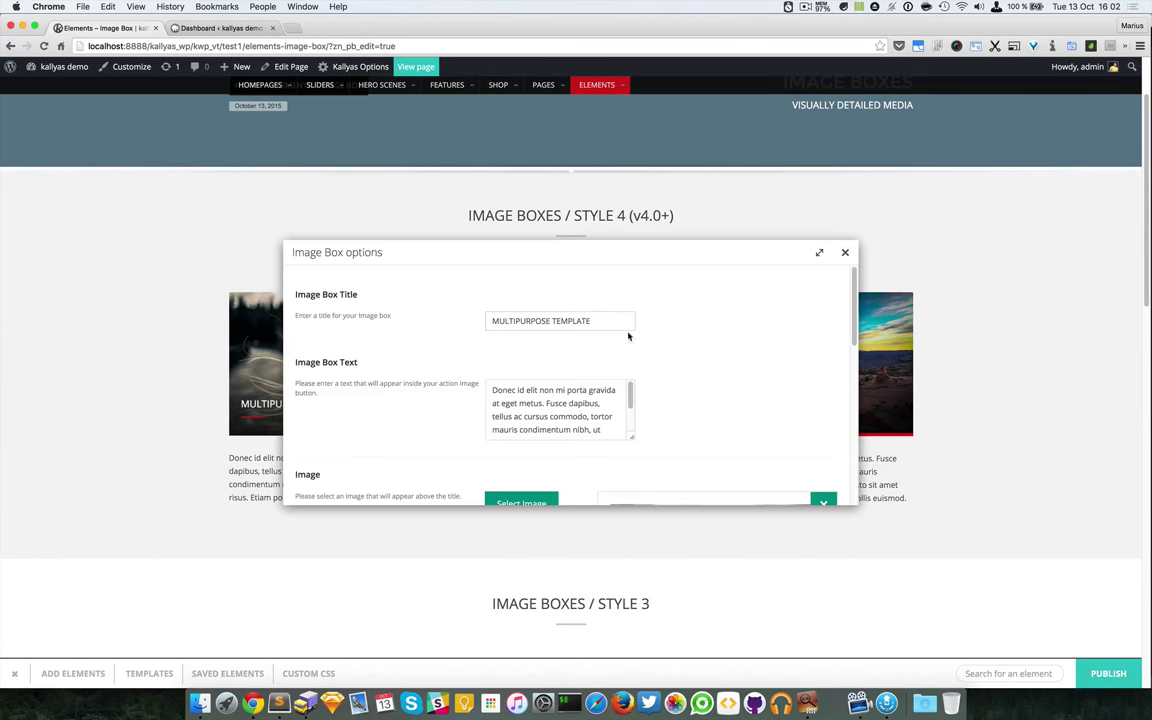
drag(643, 252, 848, 216)
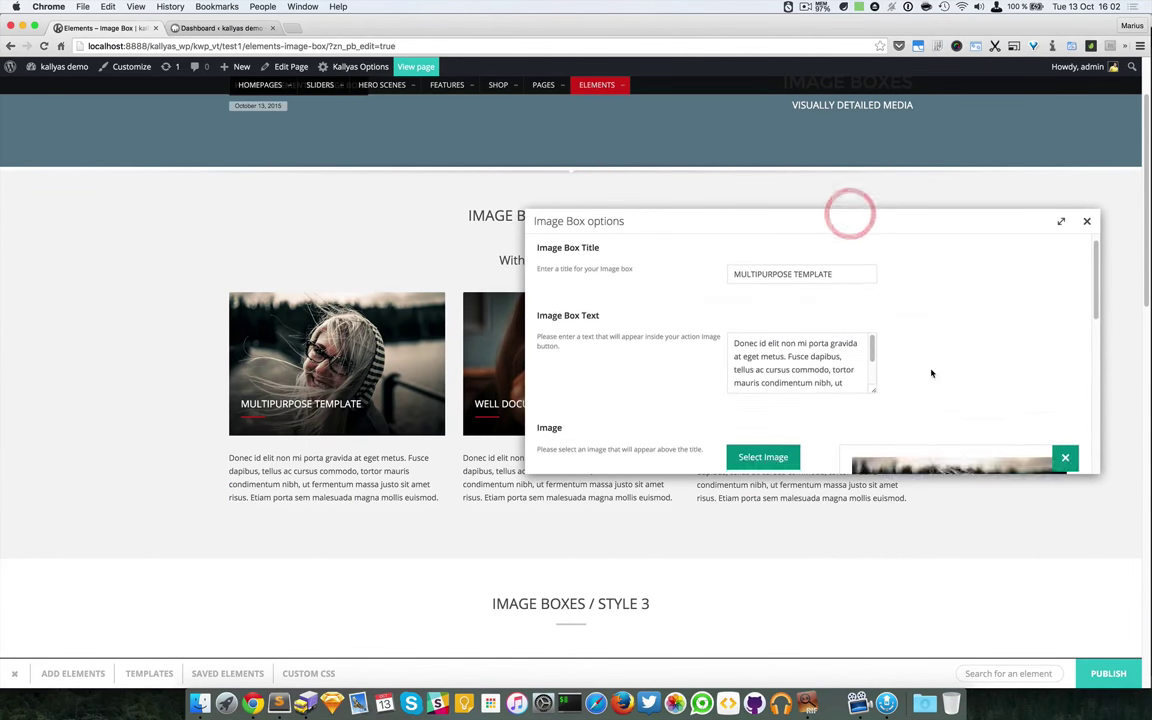
scroll(931, 374, down, 5)
click(812, 272)
click(812, 272)
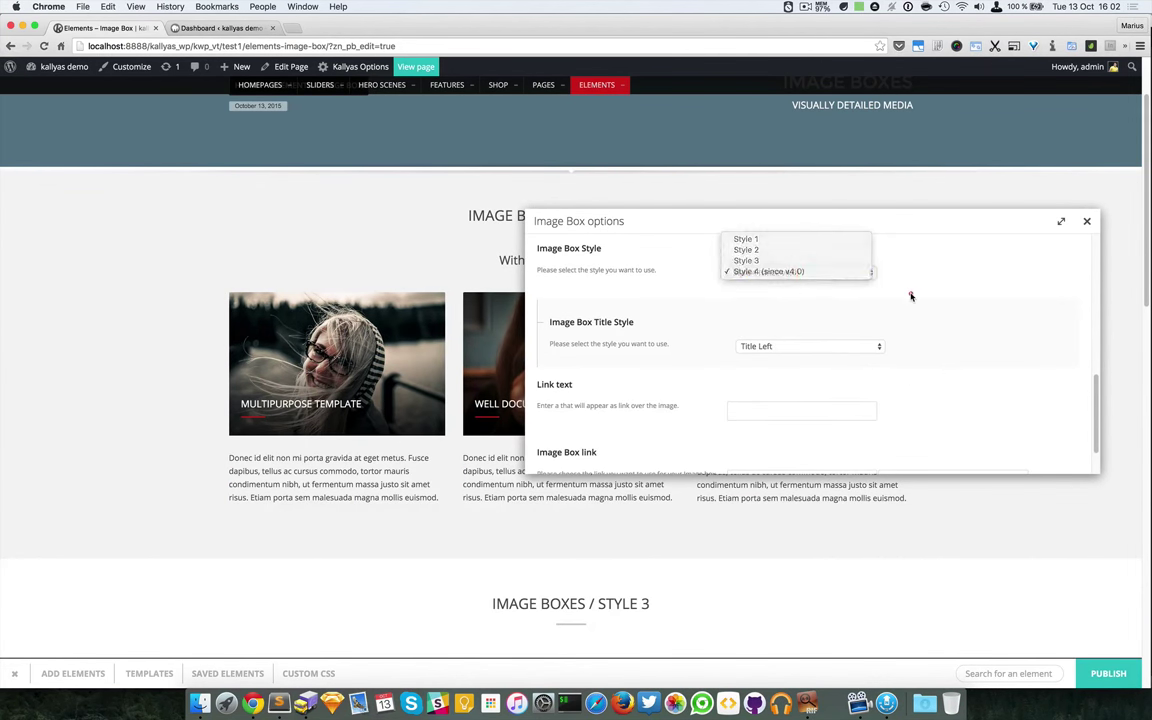
click(826, 345)
click(828, 357)
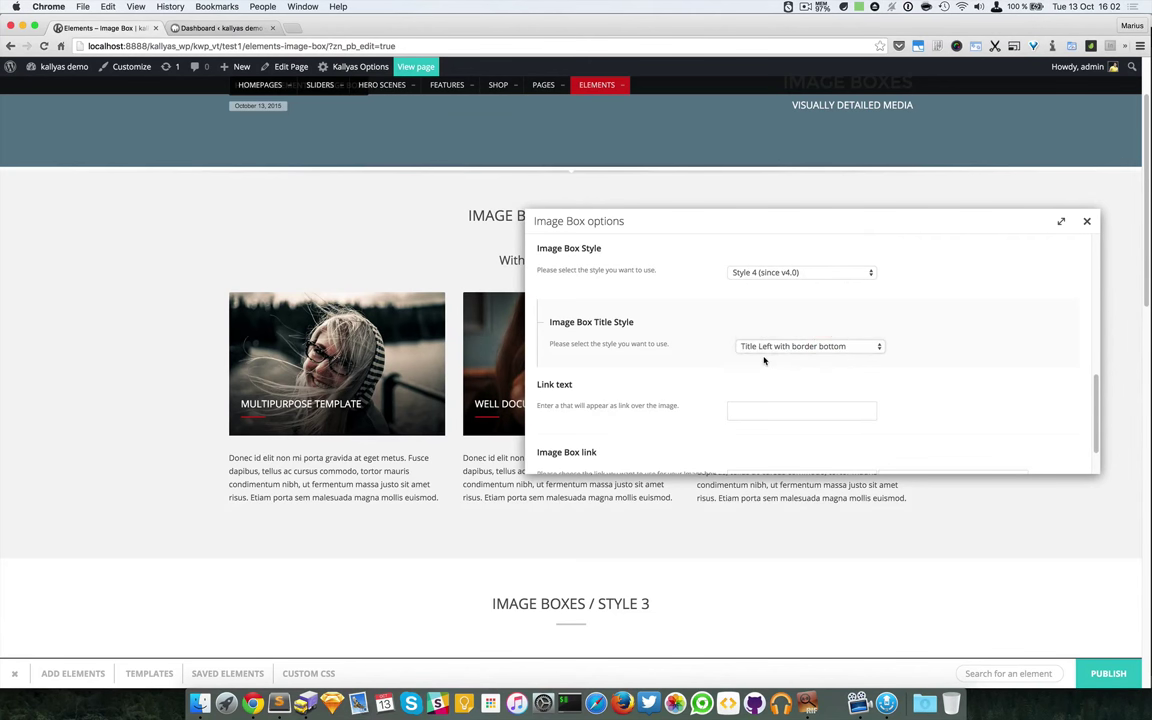
click(1087, 221)
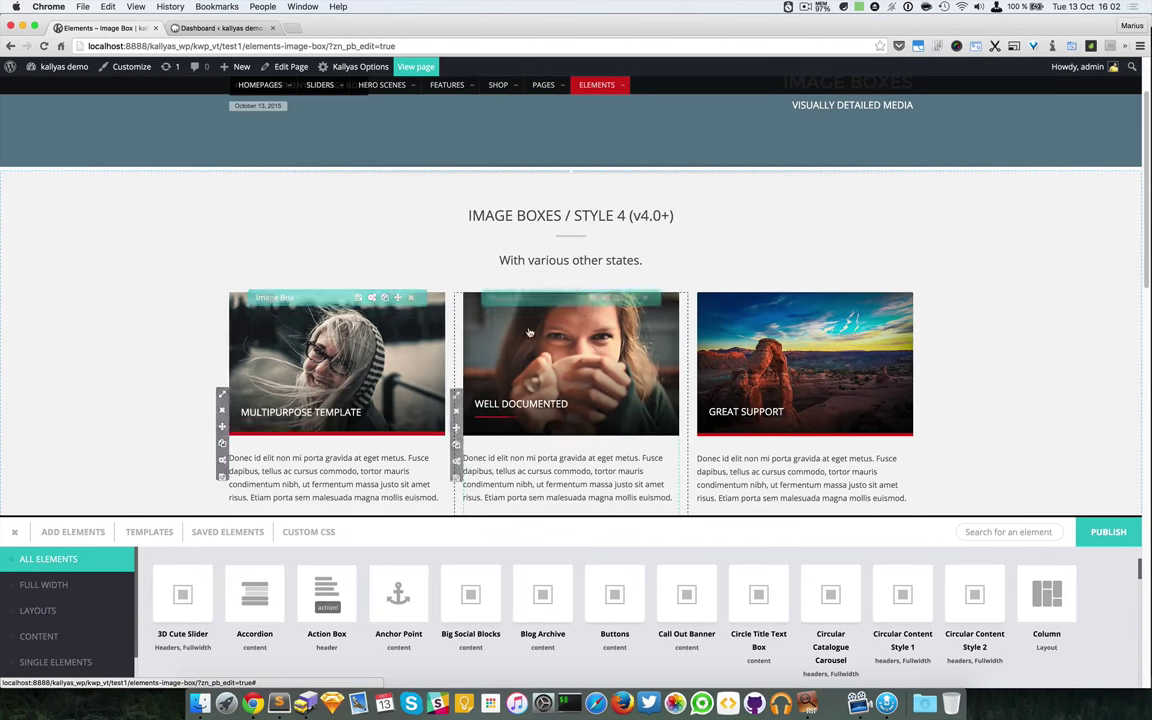
- Set the Multipurpose Template box's Image Box Style to Style 3 in the Style 4 row and close its options
click(372, 300)
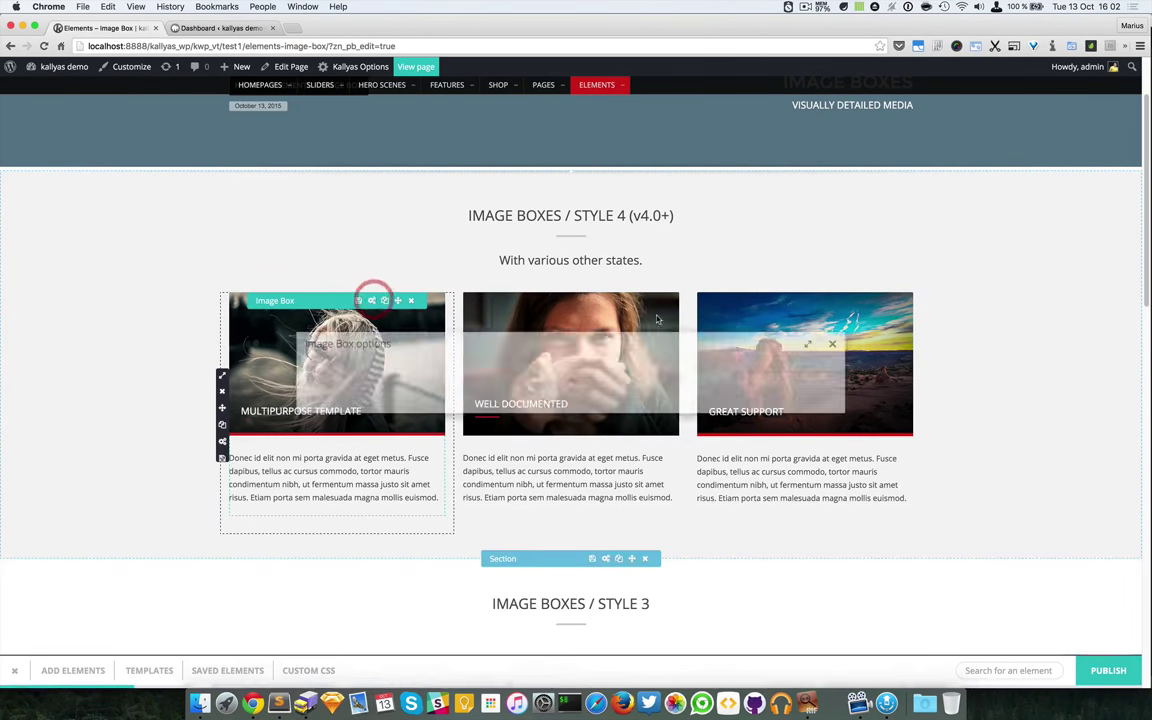
scroll(690, 340, down, 3)
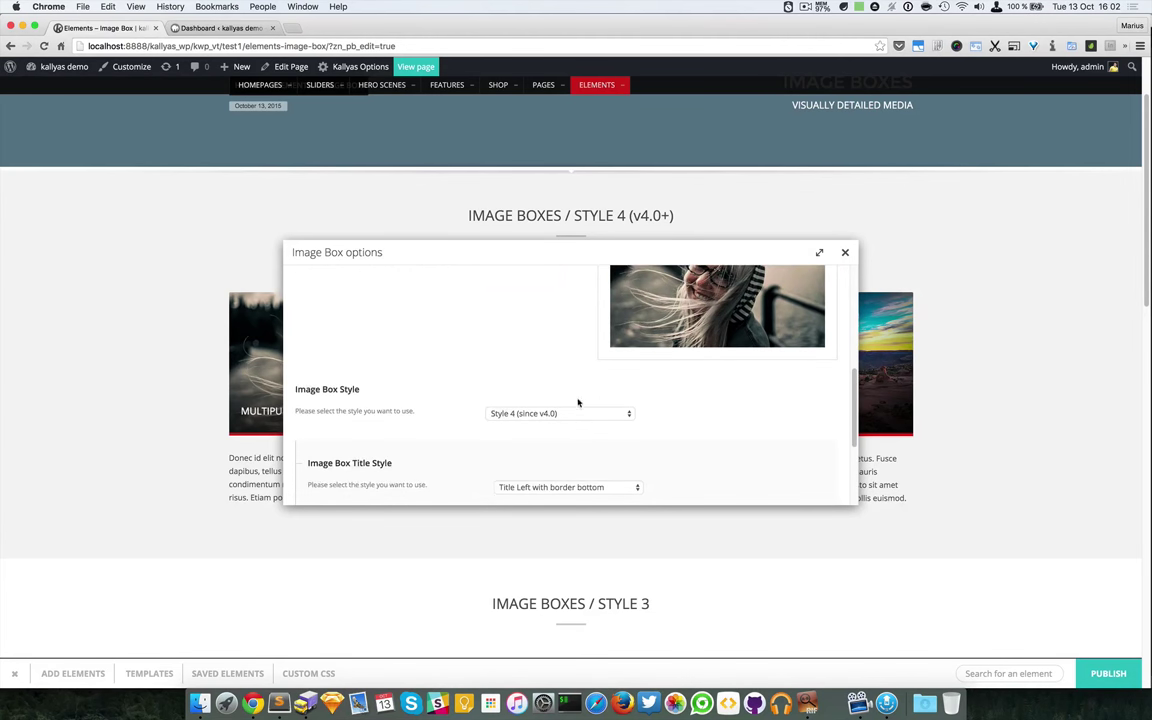
scroll(576, 401, down, 1)
click(558, 397)
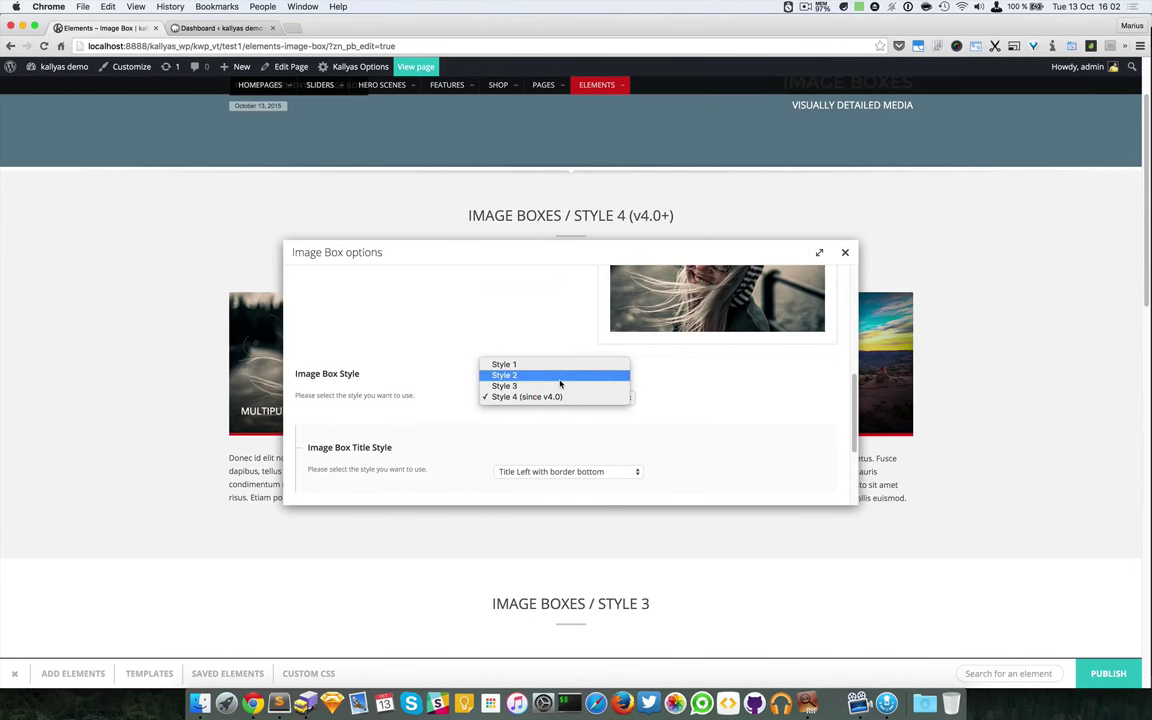
click(561, 387)
scroll(702, 411, down, 2)
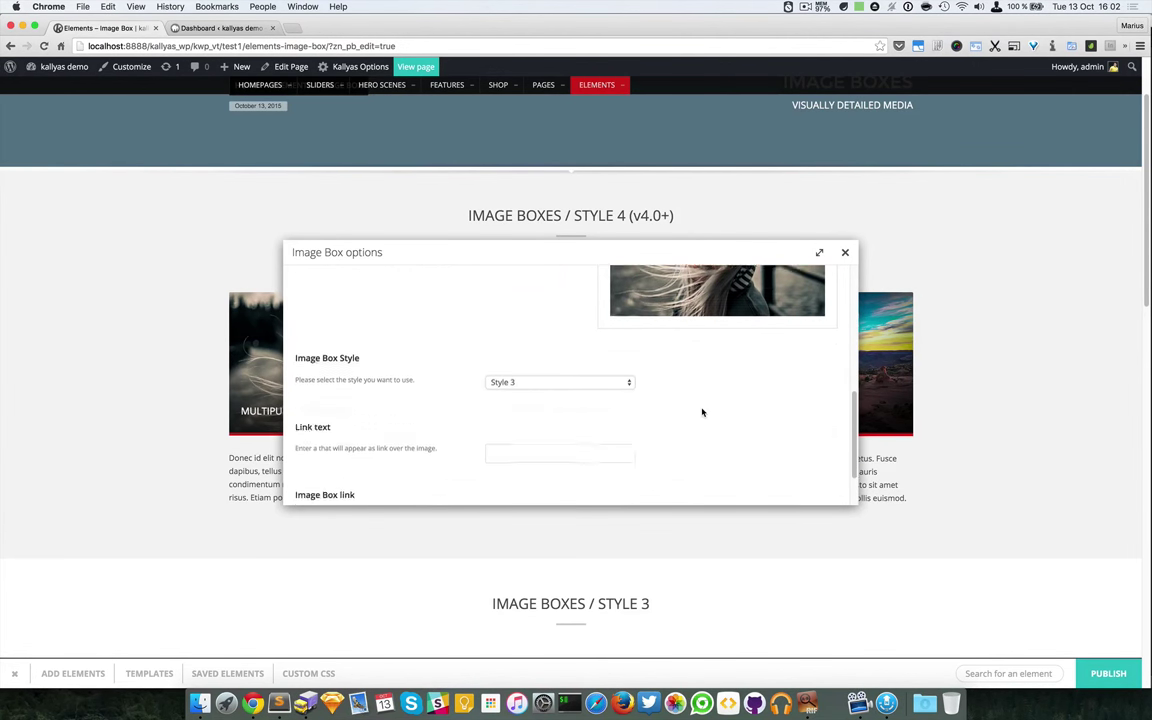
scroll(577, 376, down, 1)
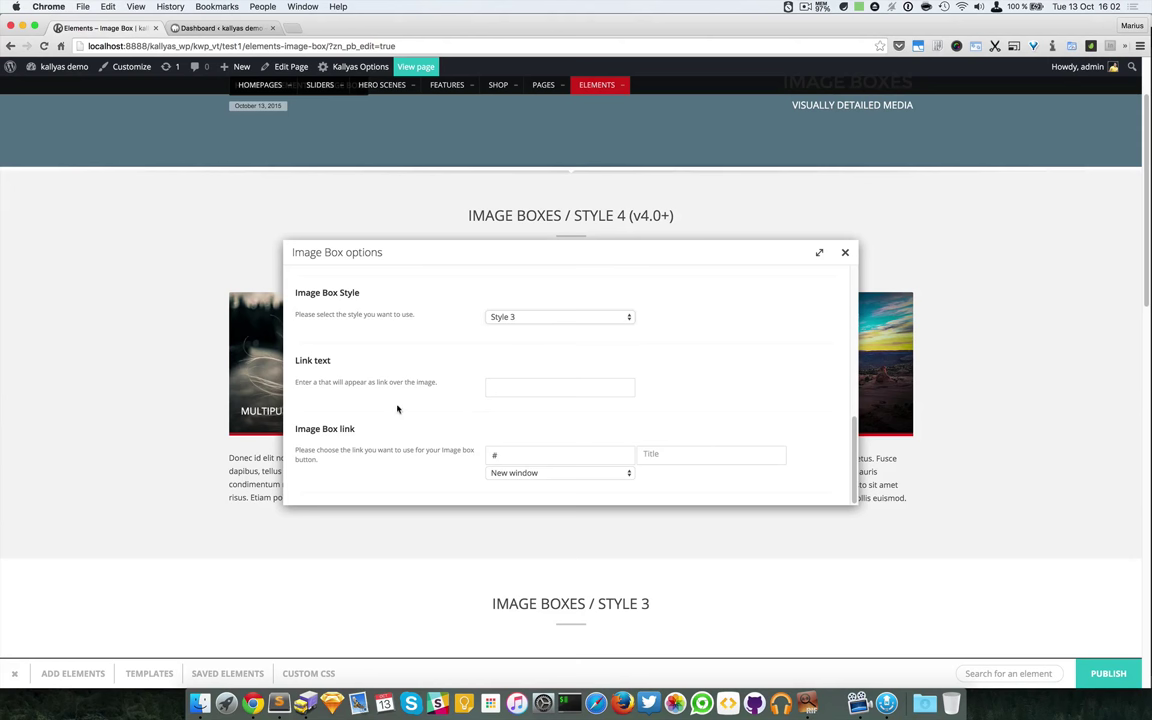
drag(490, 251, 594, 270)
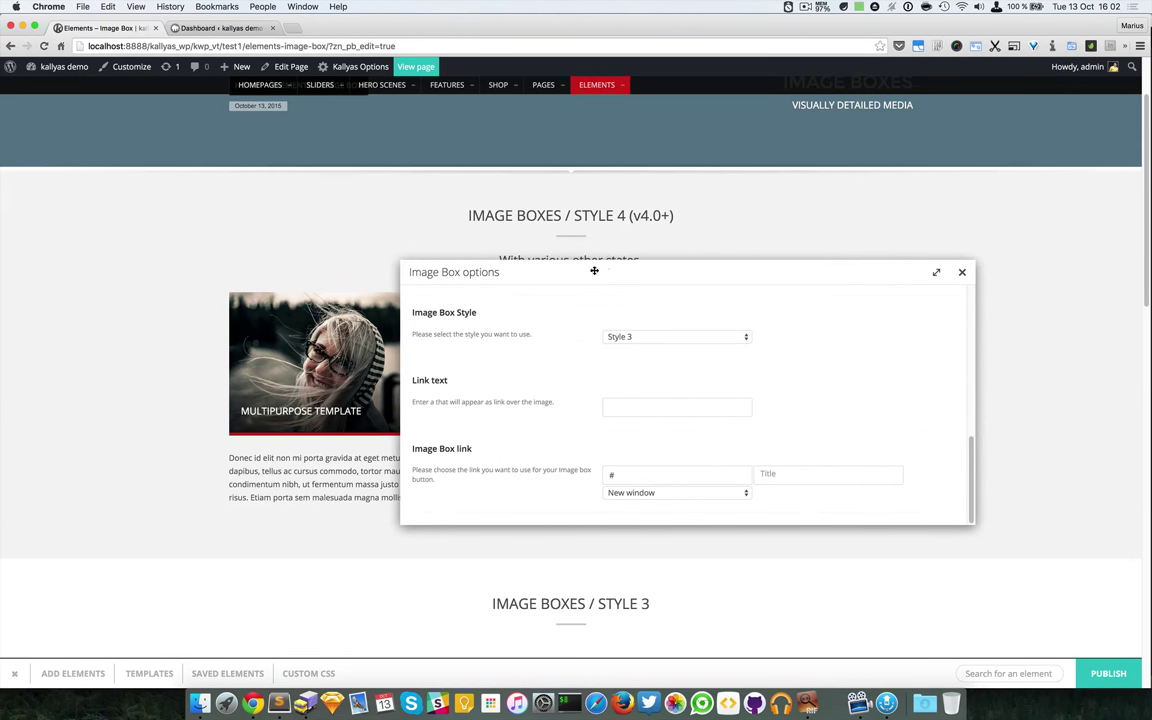
click(963, 274)
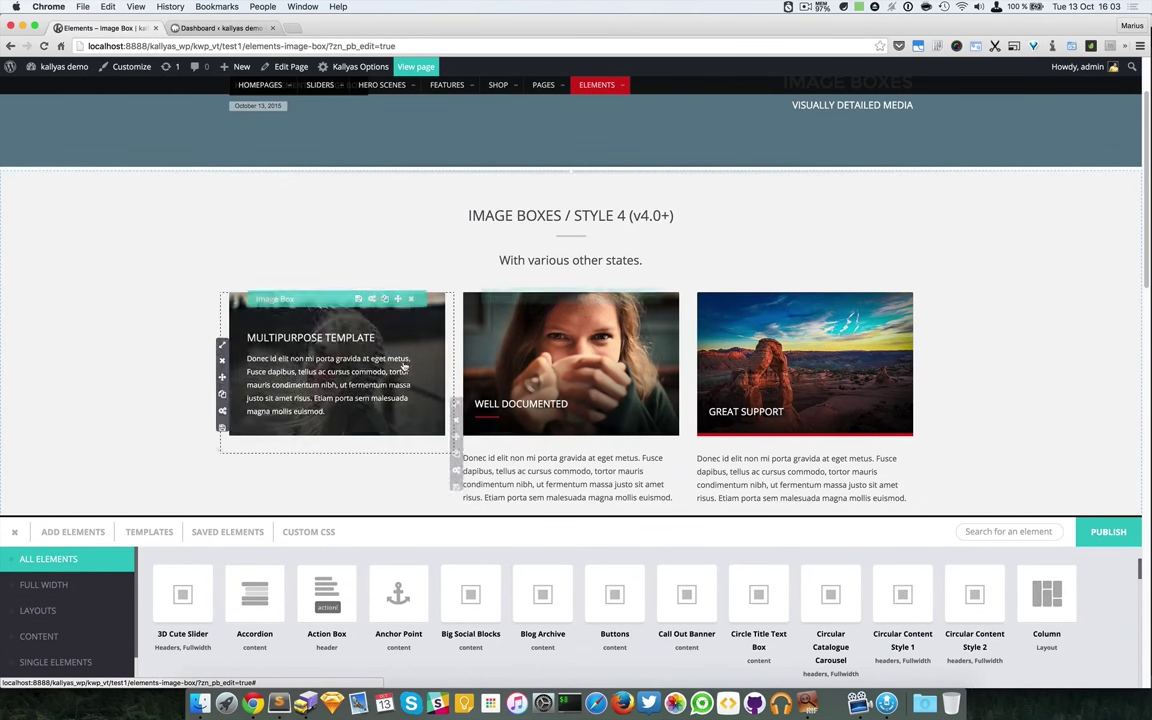
- Review the Multipurpose Template box's title, text, style and link options, and close them without changes
click(371, 300)
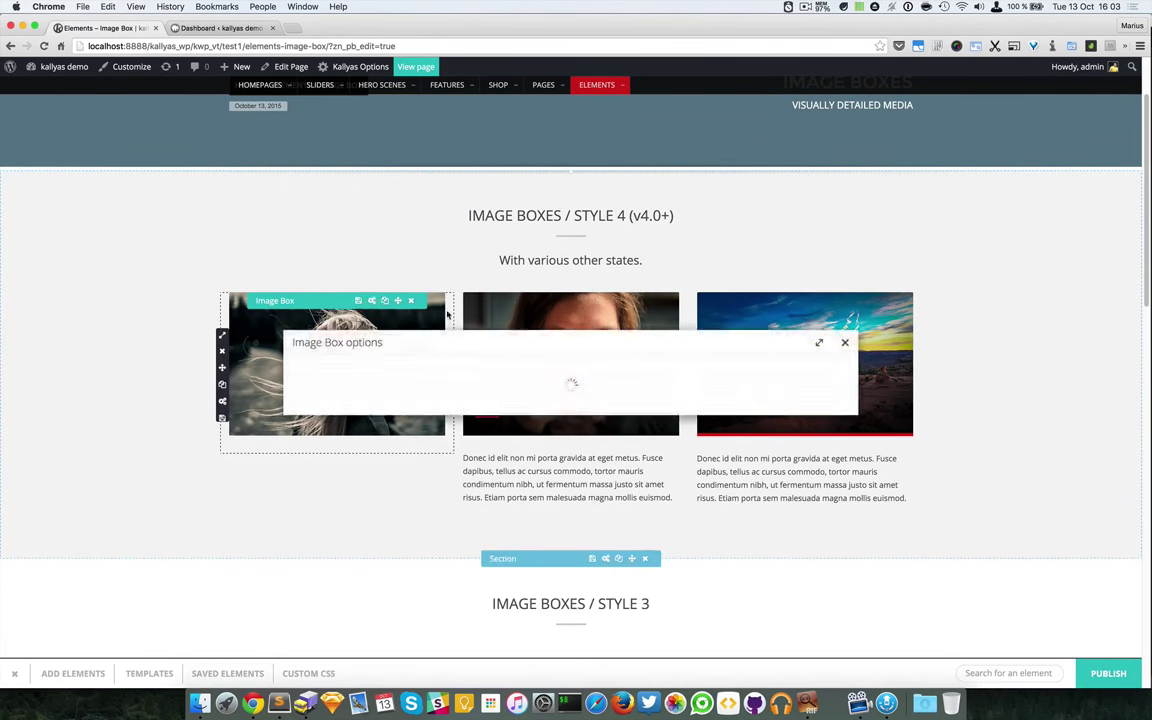
scroll(660, 352, down, 10)
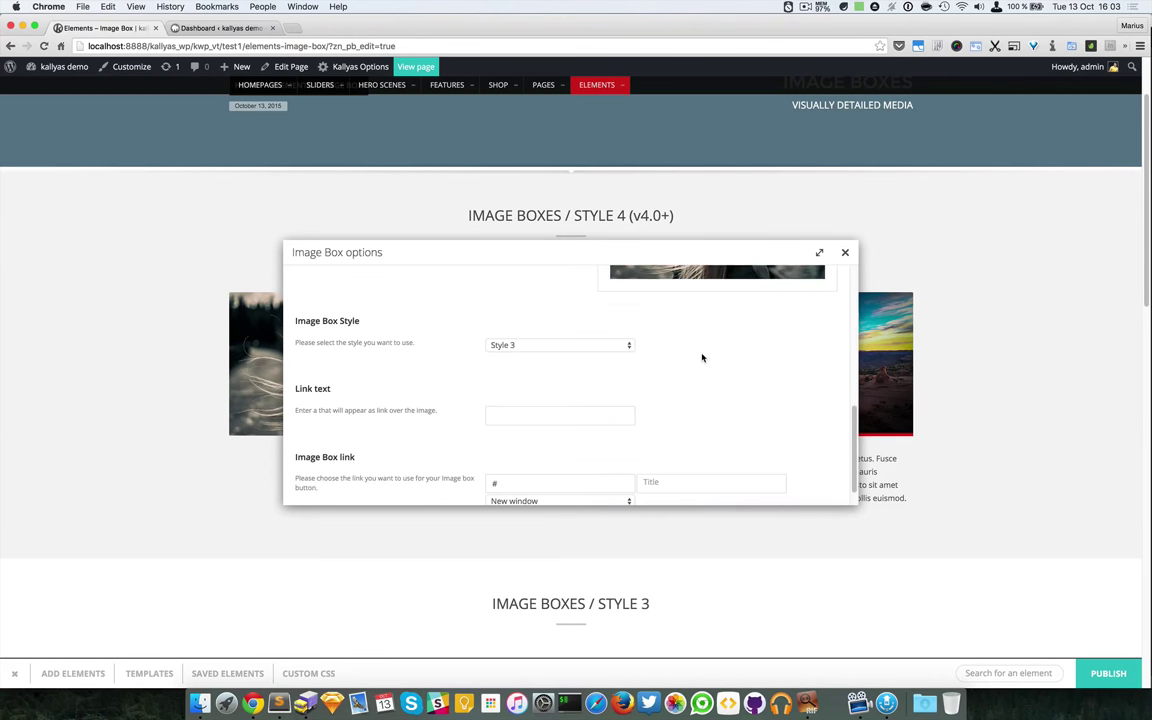
scroll(702, 357, up, 10)
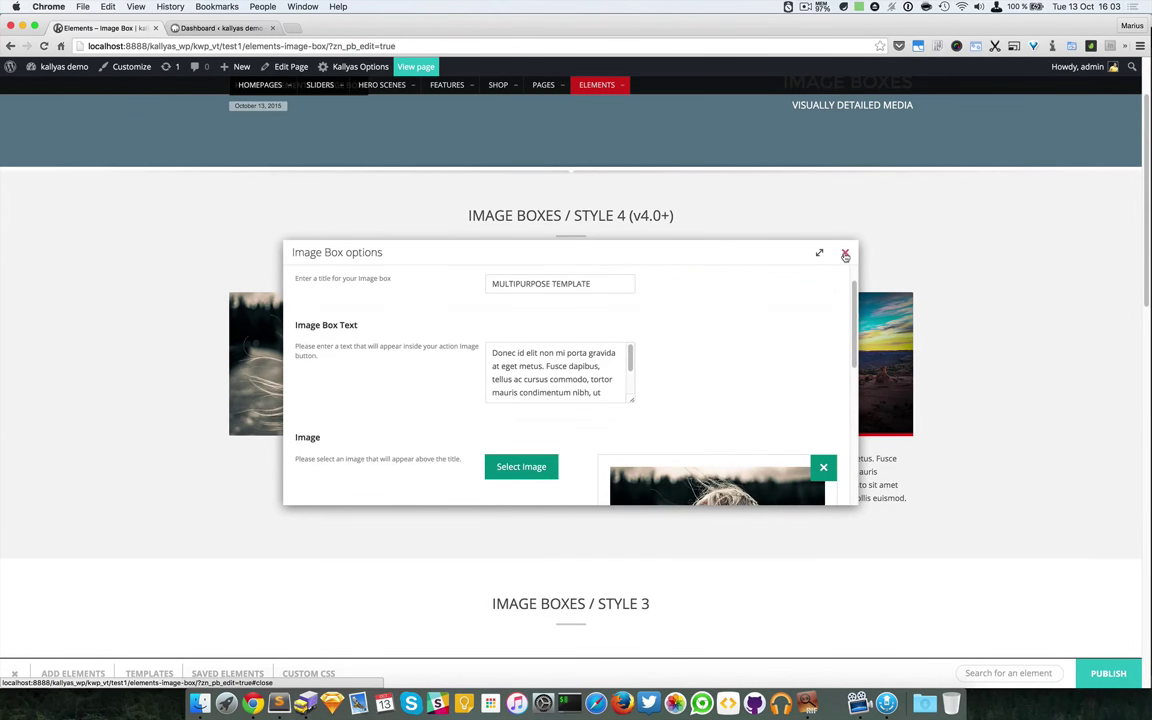
click(845, 252)
- Search the elements for "colu" and add a Column below the three image boxes in the Style 4 section
scroll(506, 270, down, 5)
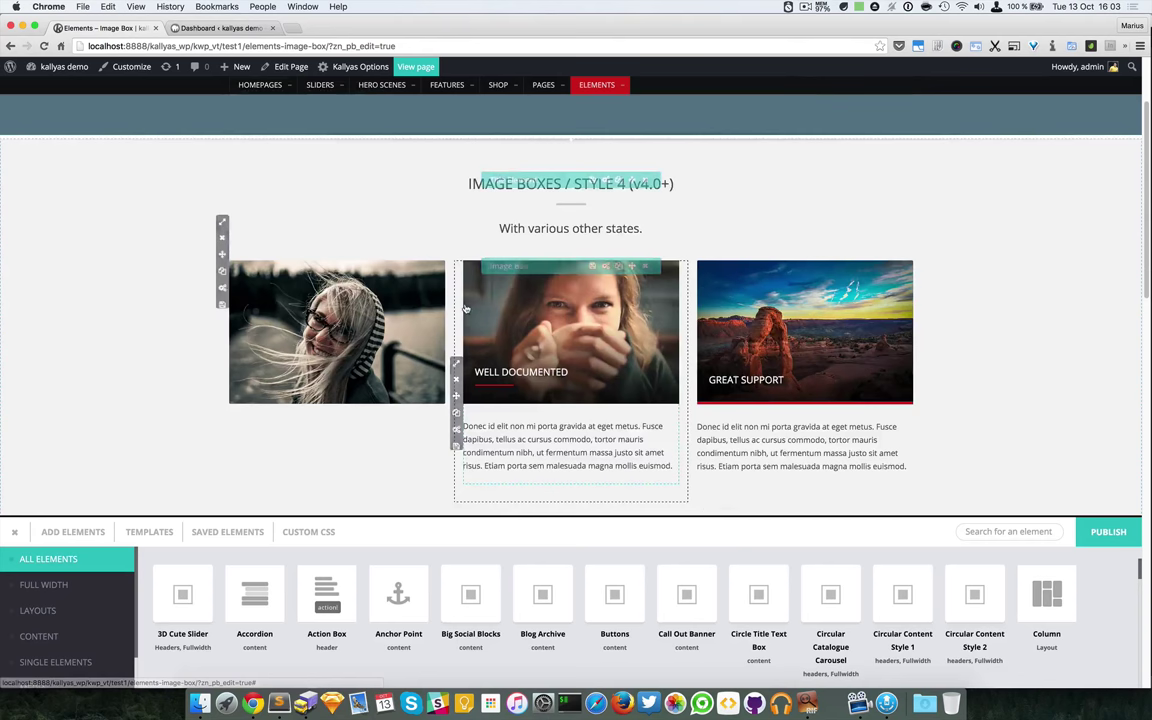
click(995, 532)
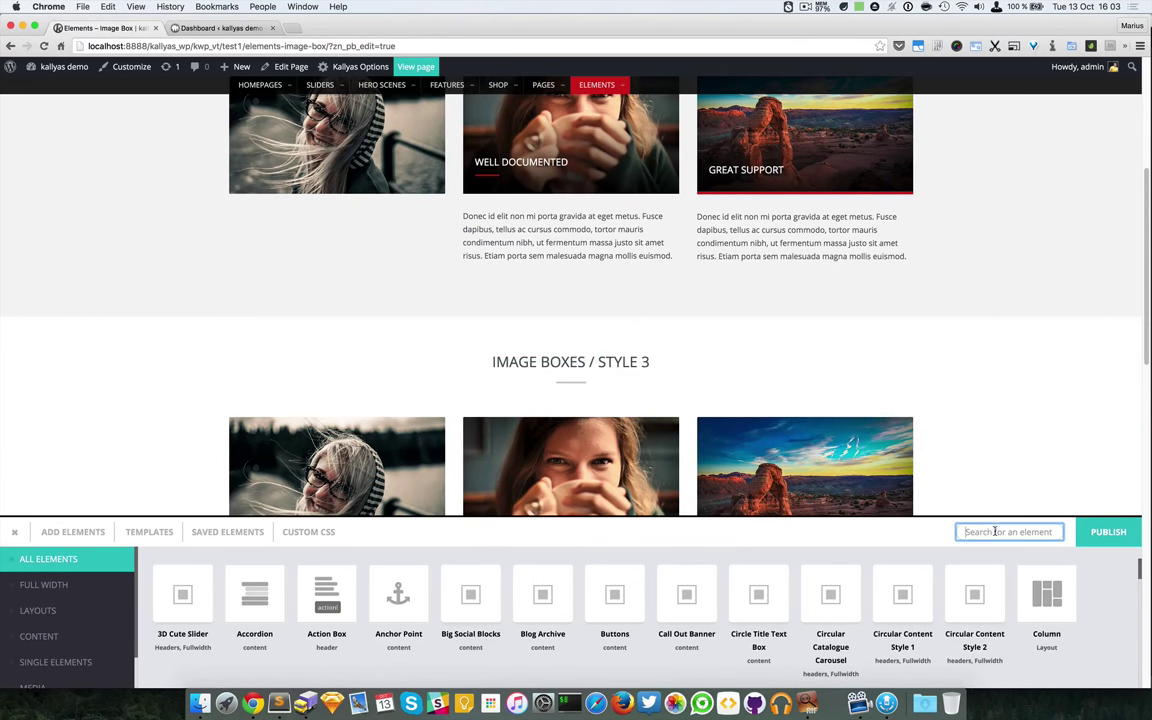
text(colu)
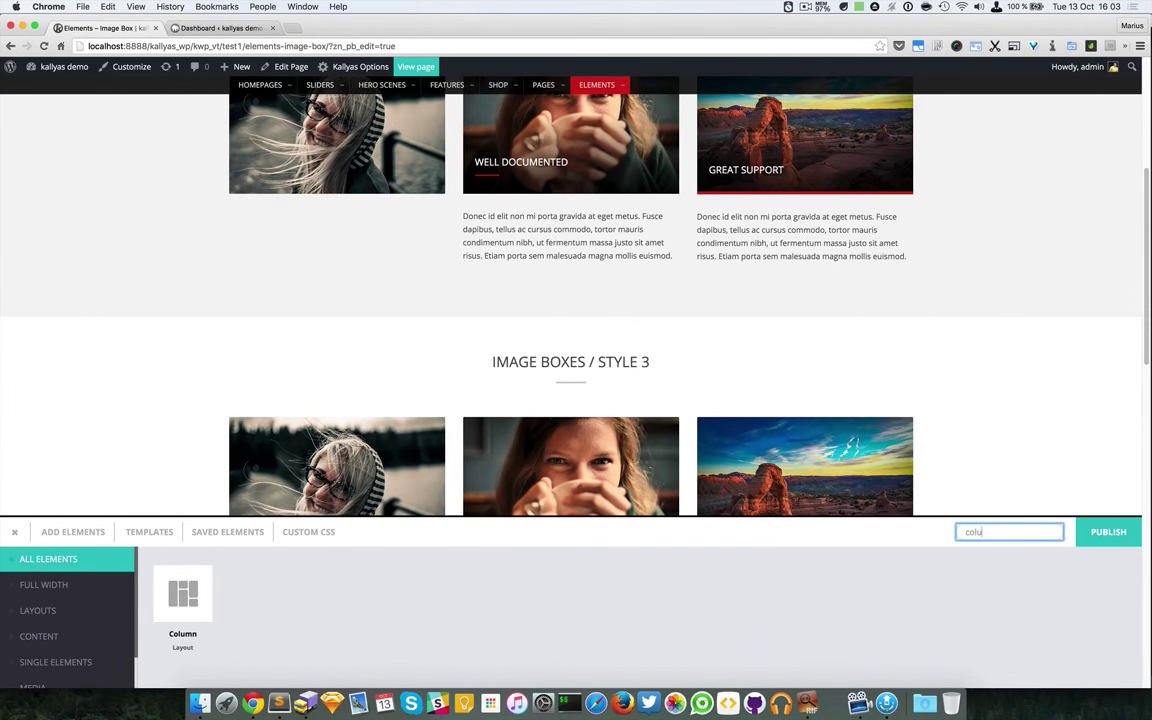
drag(172, 600, 555, 337)
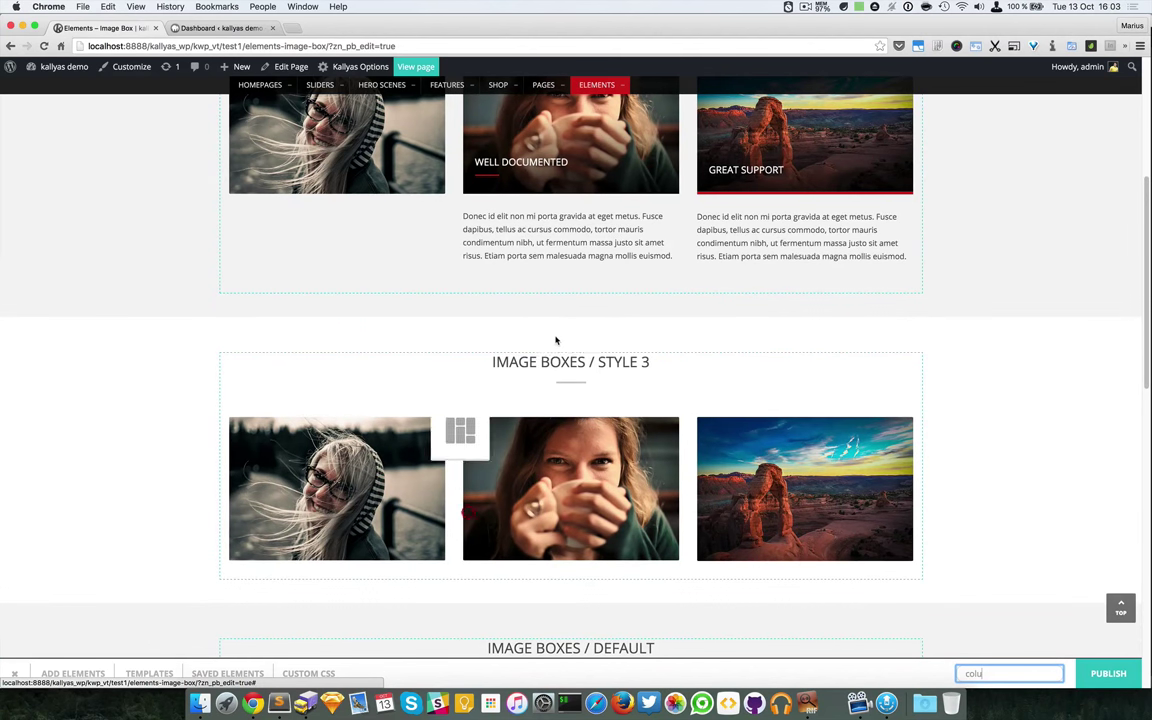
scroll(555, 345, up, 5)
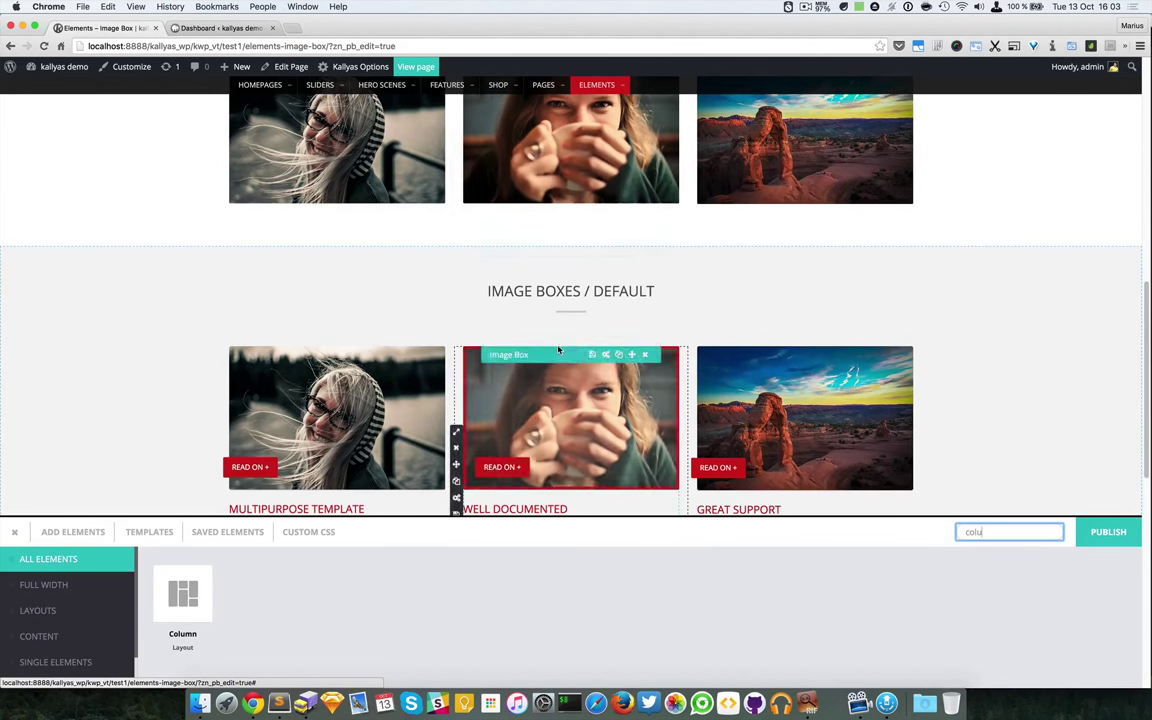
scroll(558, 350, down, 10)
scroll(558, 350, down, 2)
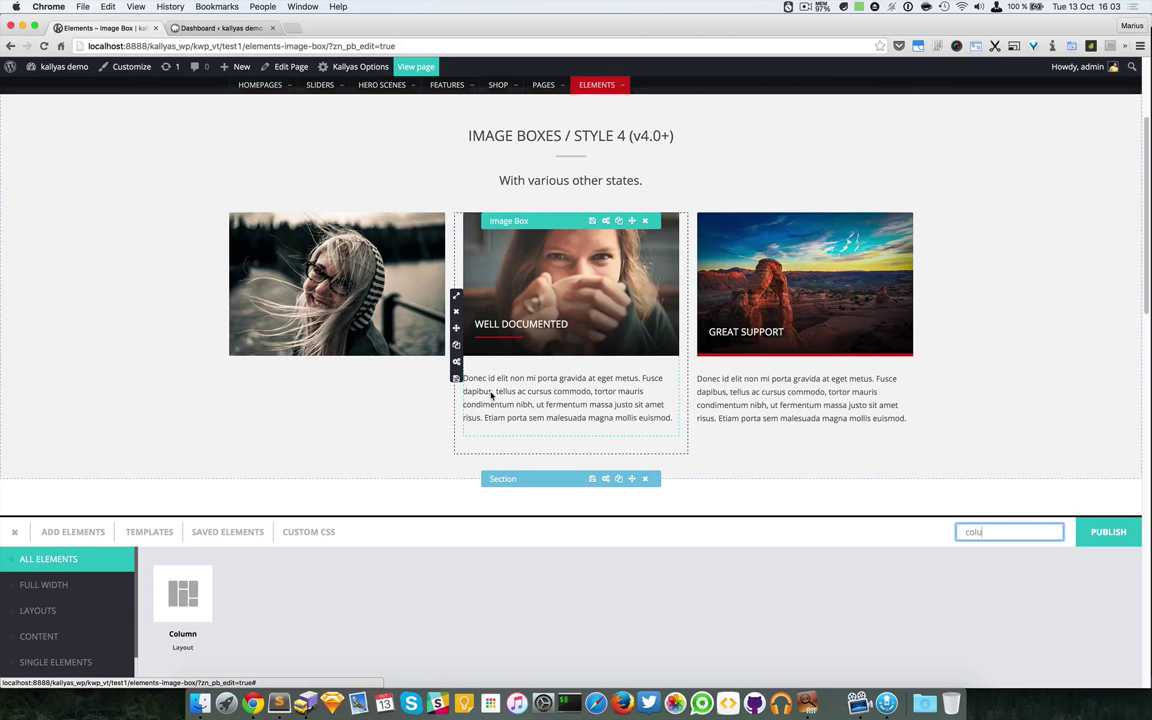
drag(206, 584, 753, 432)
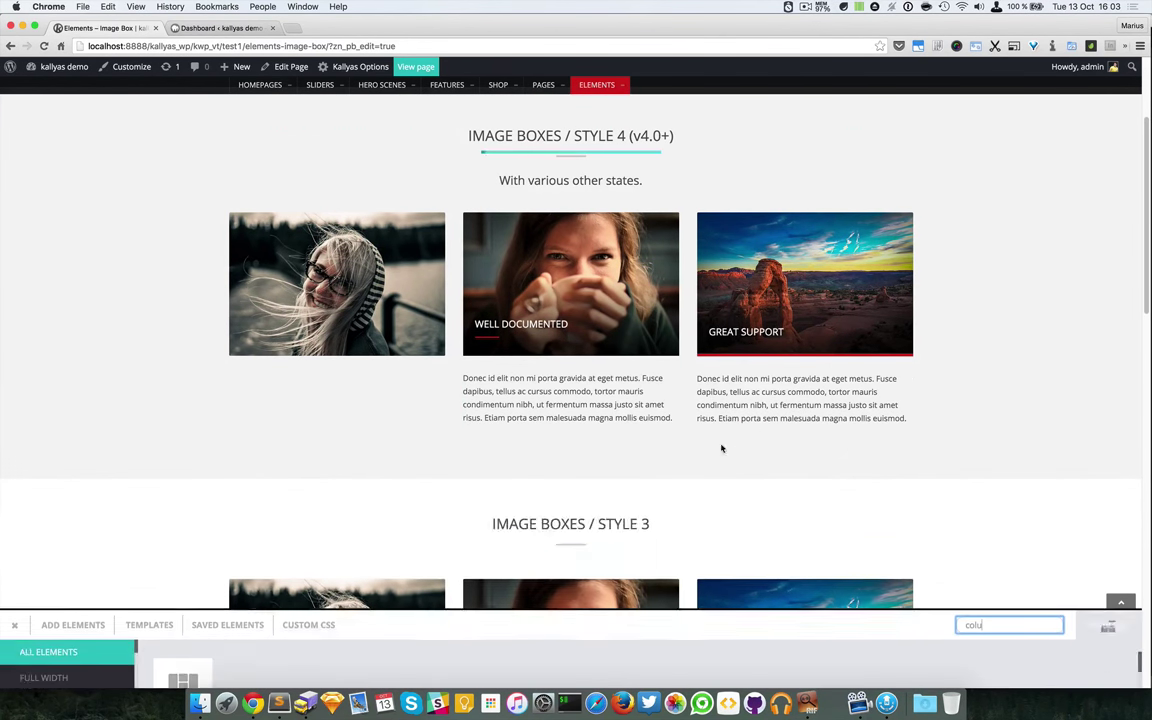
scroll(668, 459, down, 3)
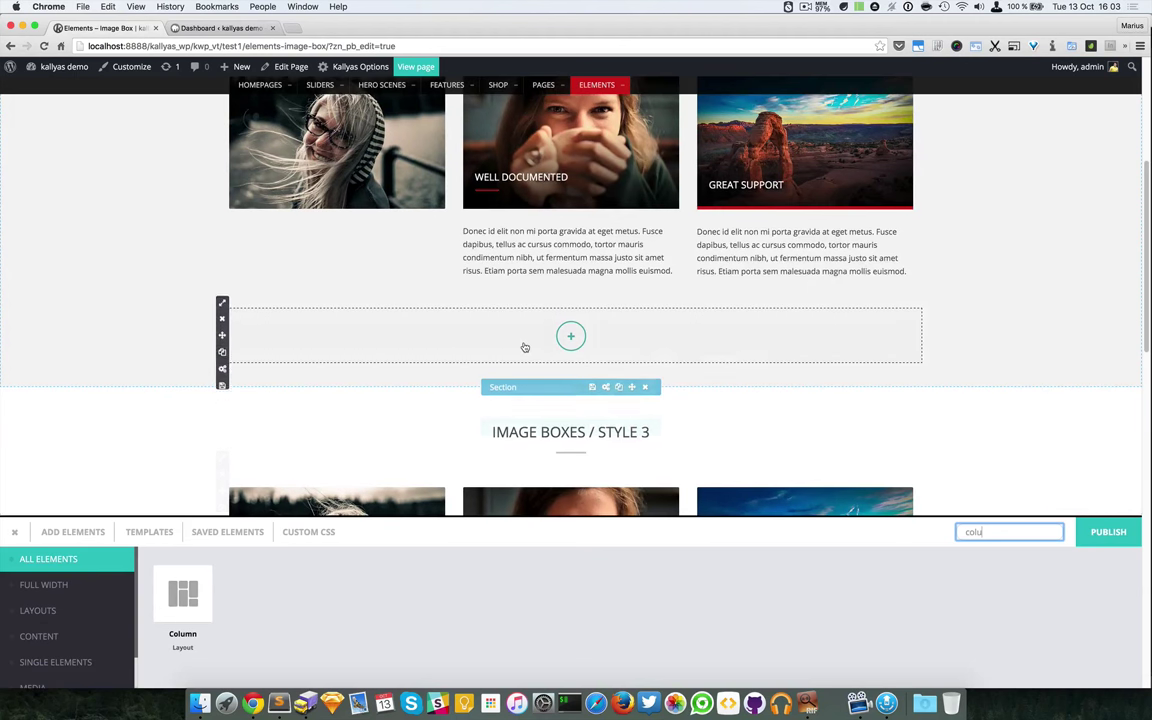
- Set the width of the new empty column in the Style 4 section to 5/12
mouse_move(218, 307)
mouse_move(223, 299)
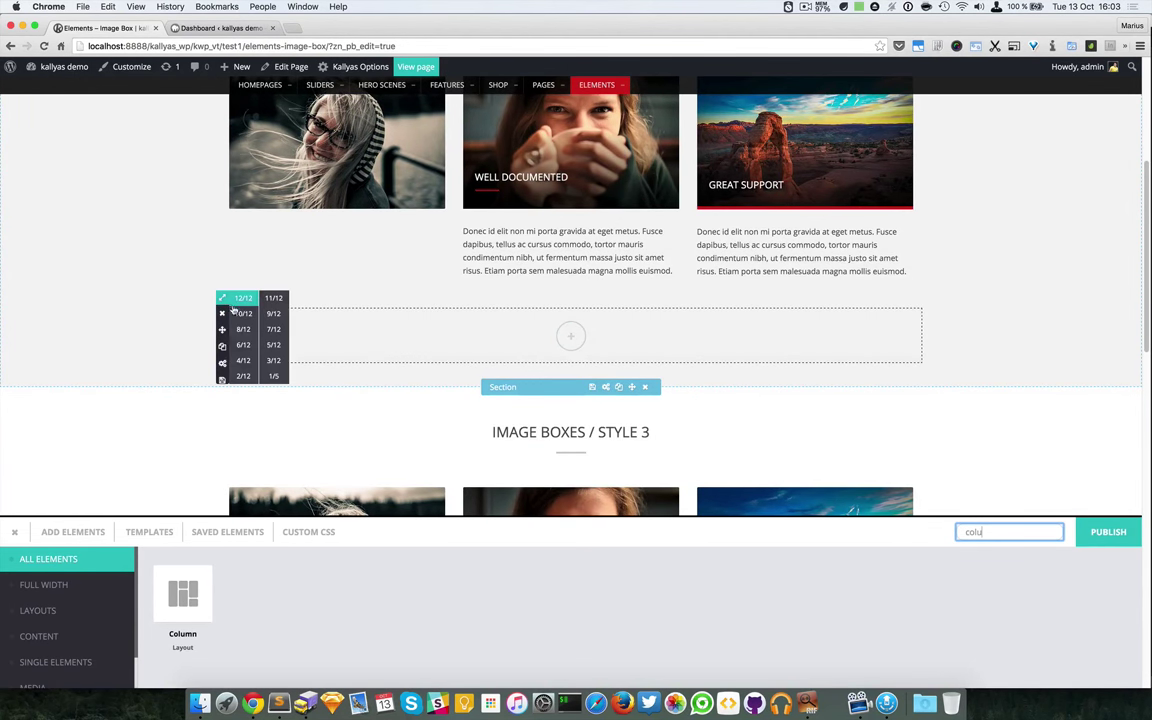
click(276, 345)
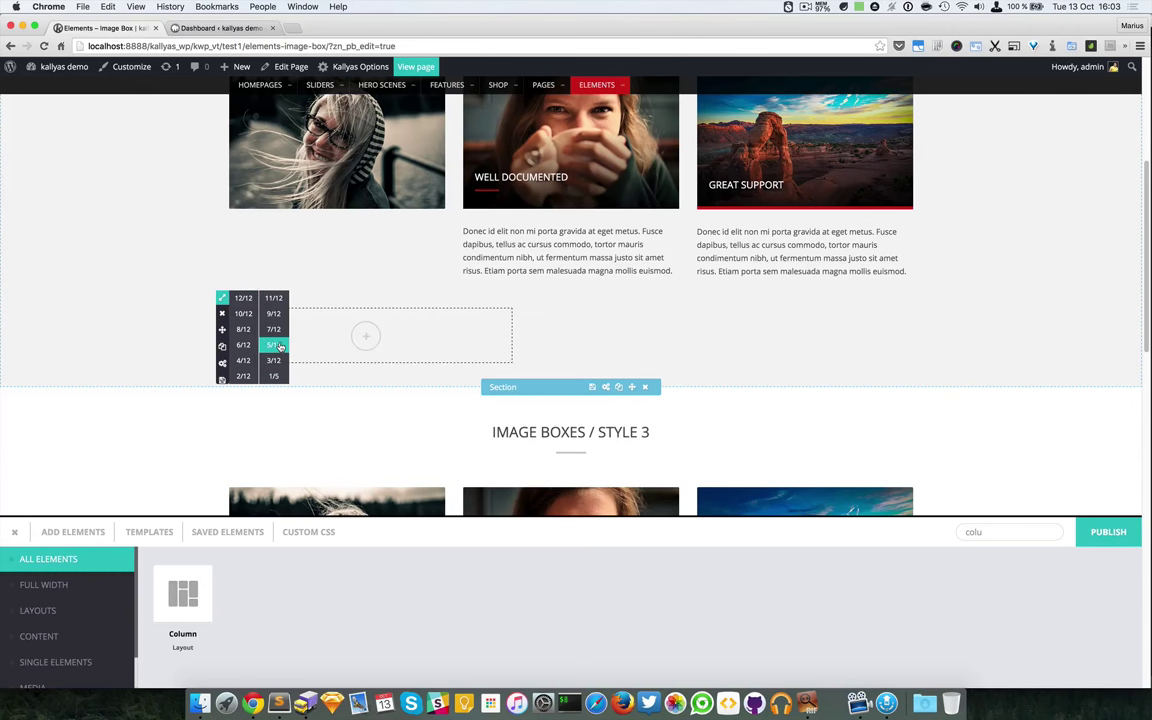
click(428, 340)
- Search the elements for "image" and place an Image Box in the new empty column
double_click(990, 532)
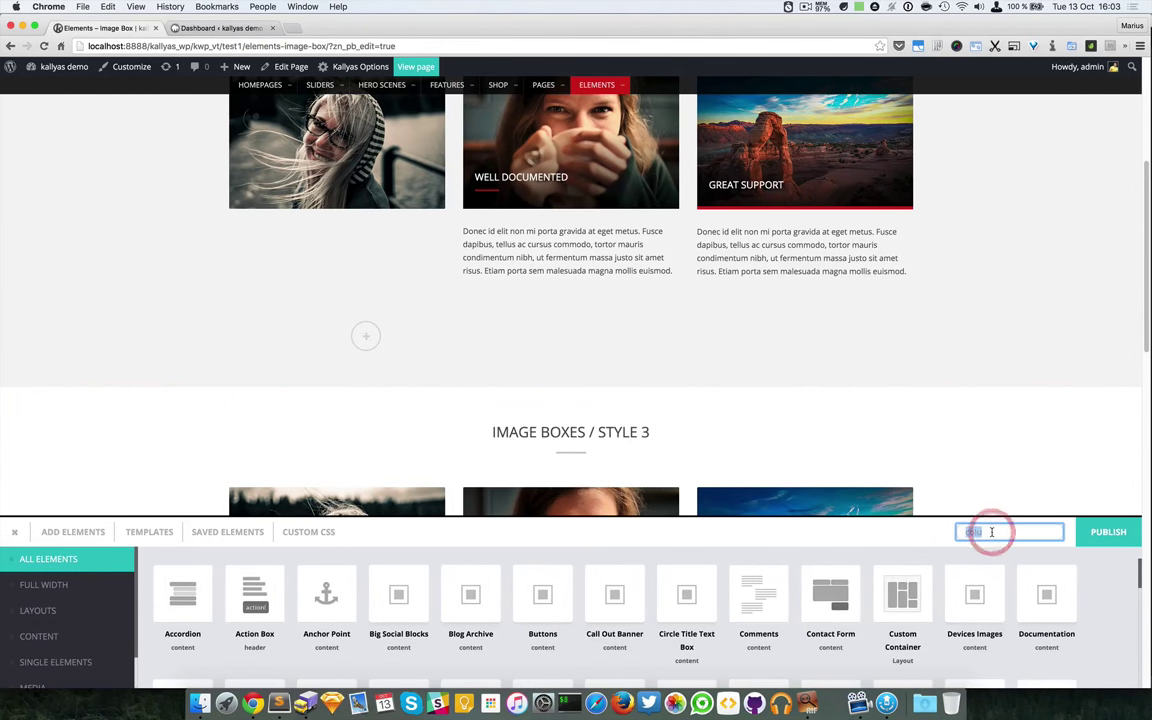
text(image)
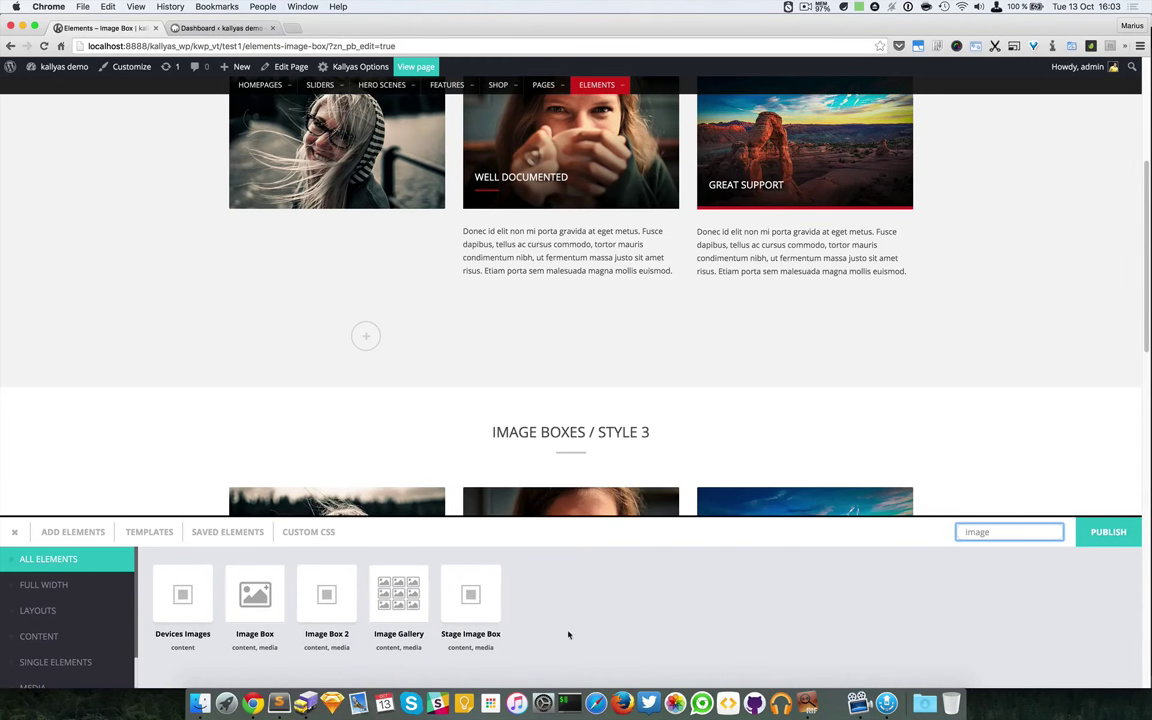
drag(244, 601, 360, 338)
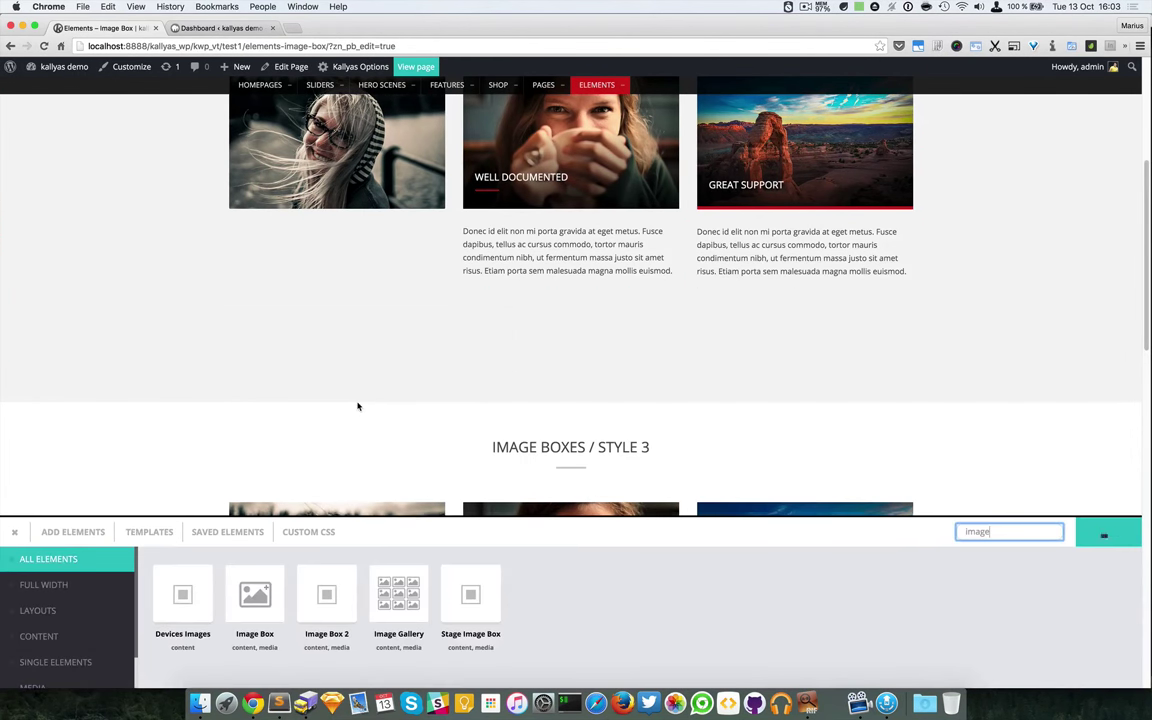
- Open the new image box's options and enter the title "WOW JUST A TITLE" and the text "Just a small description text."
click(401, 335)
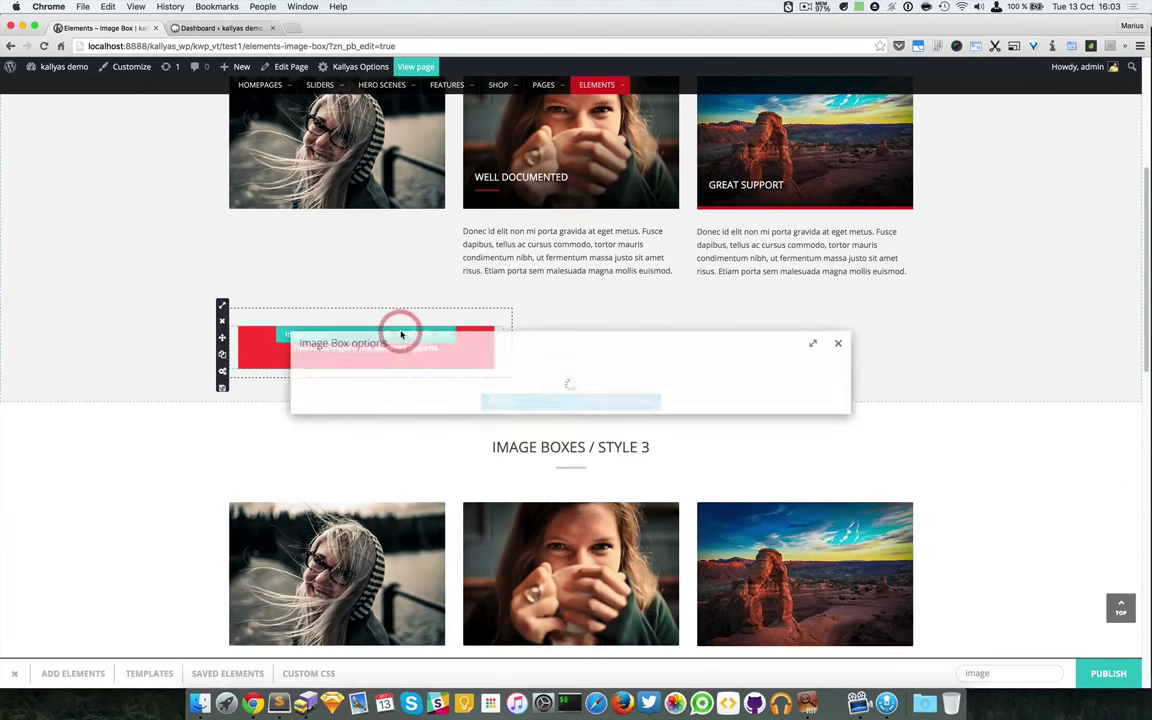
drag(393, 267, 635, 236)
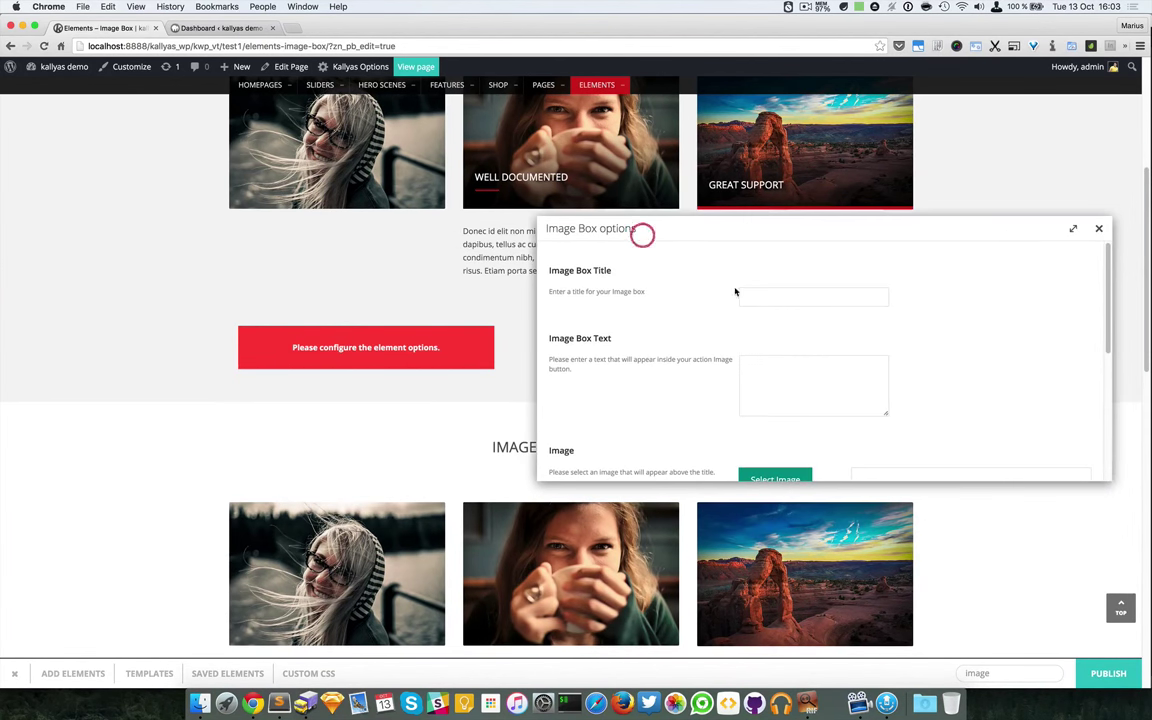
click(750, 295)
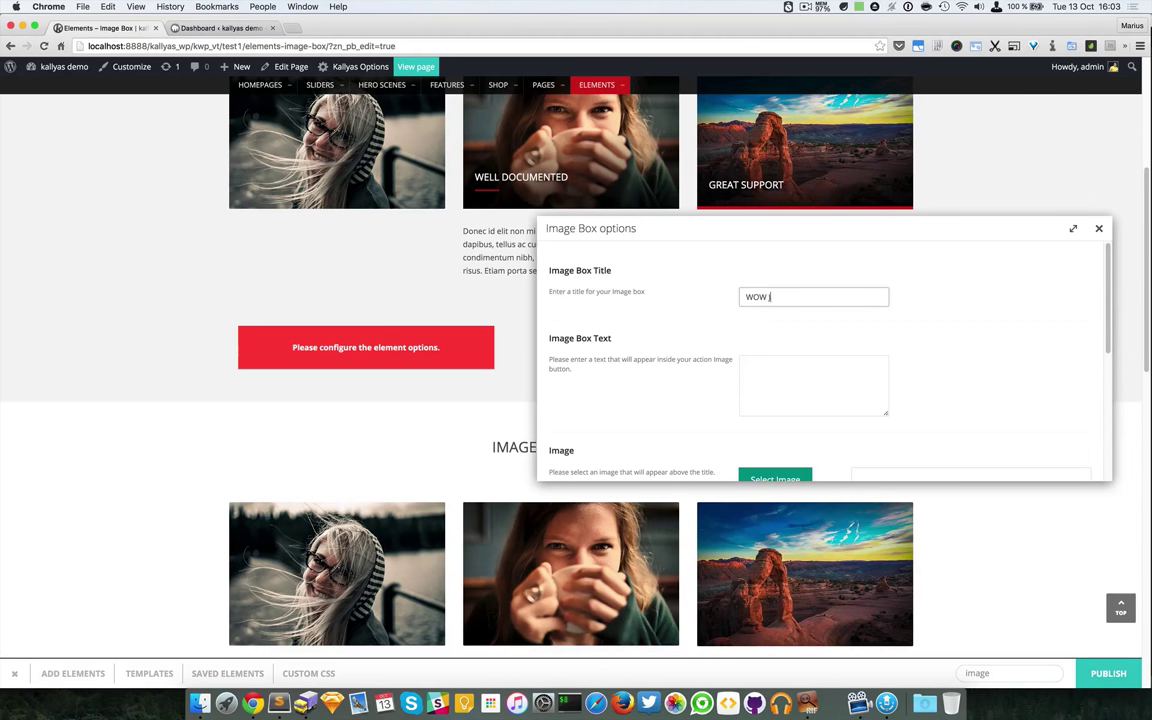
click(746, 366)
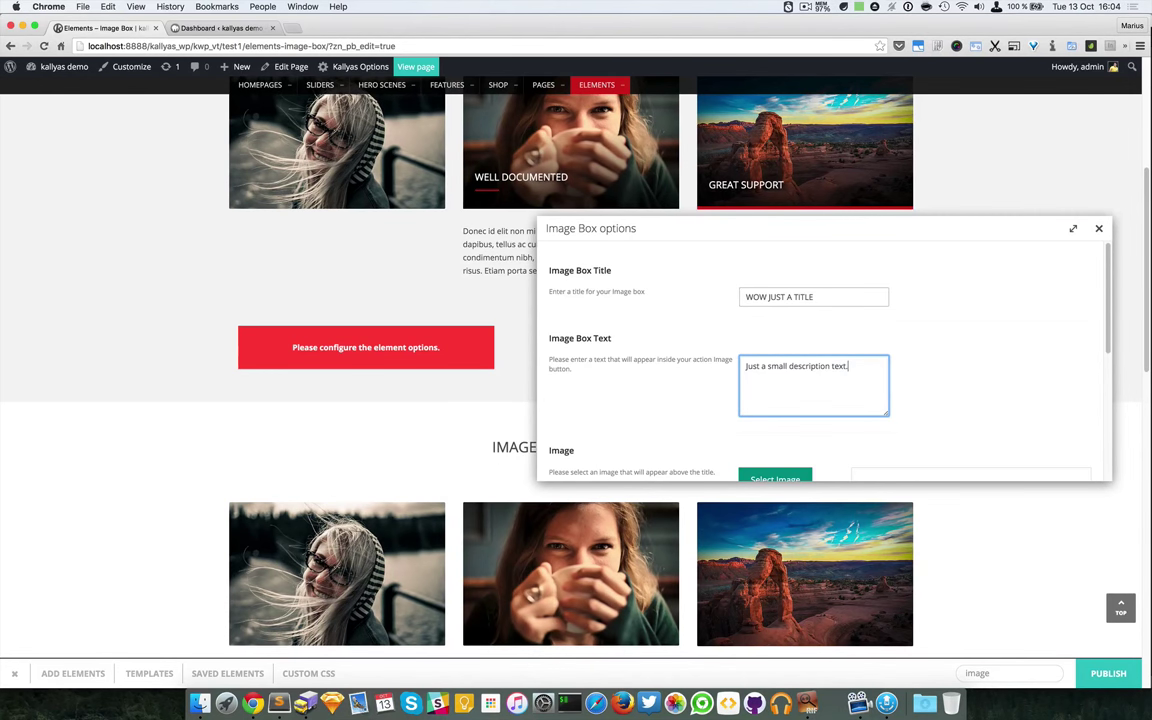
- Insert shop-cat-03.jpg from the media library as the new image box's image
scroll(776, 300, down, 2)
click(806, 377)
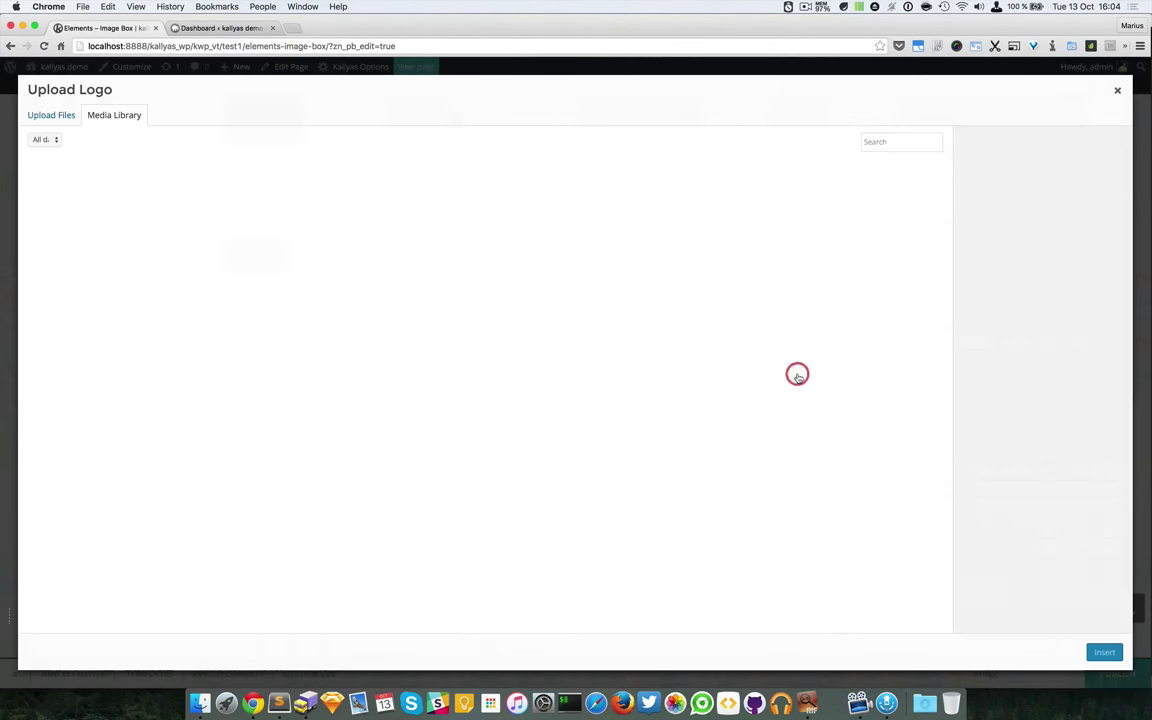
scroll(566, 405, down, 5)
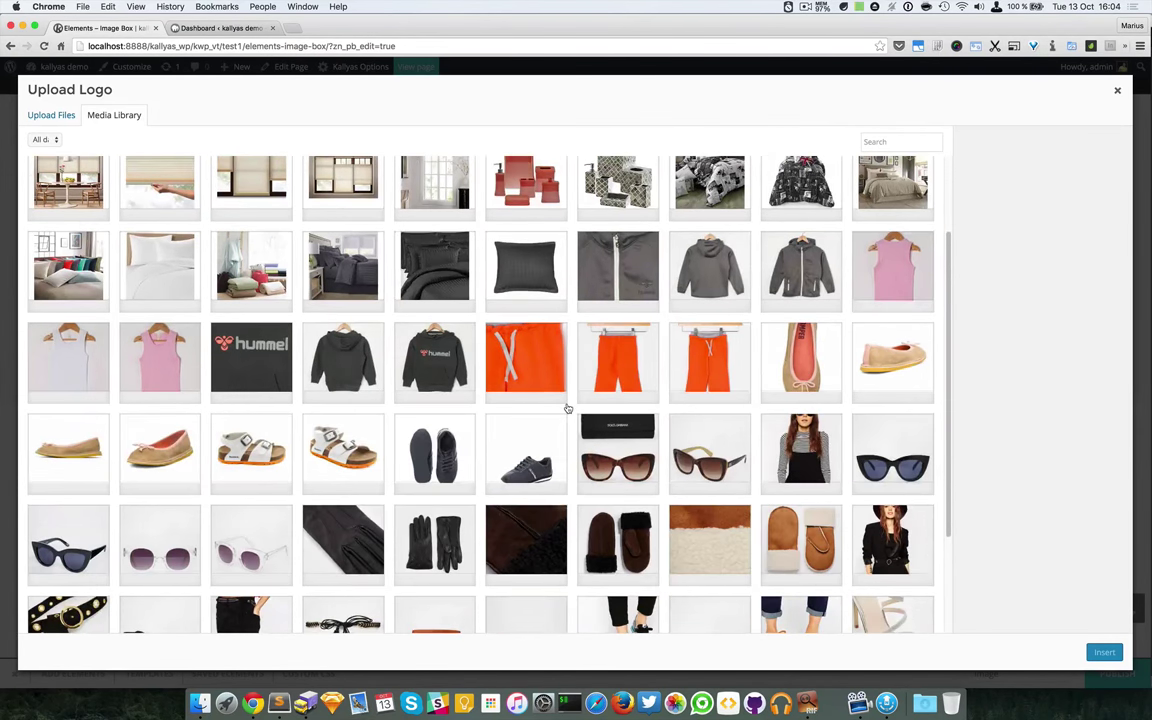
scroll(567, 408, down, 10)
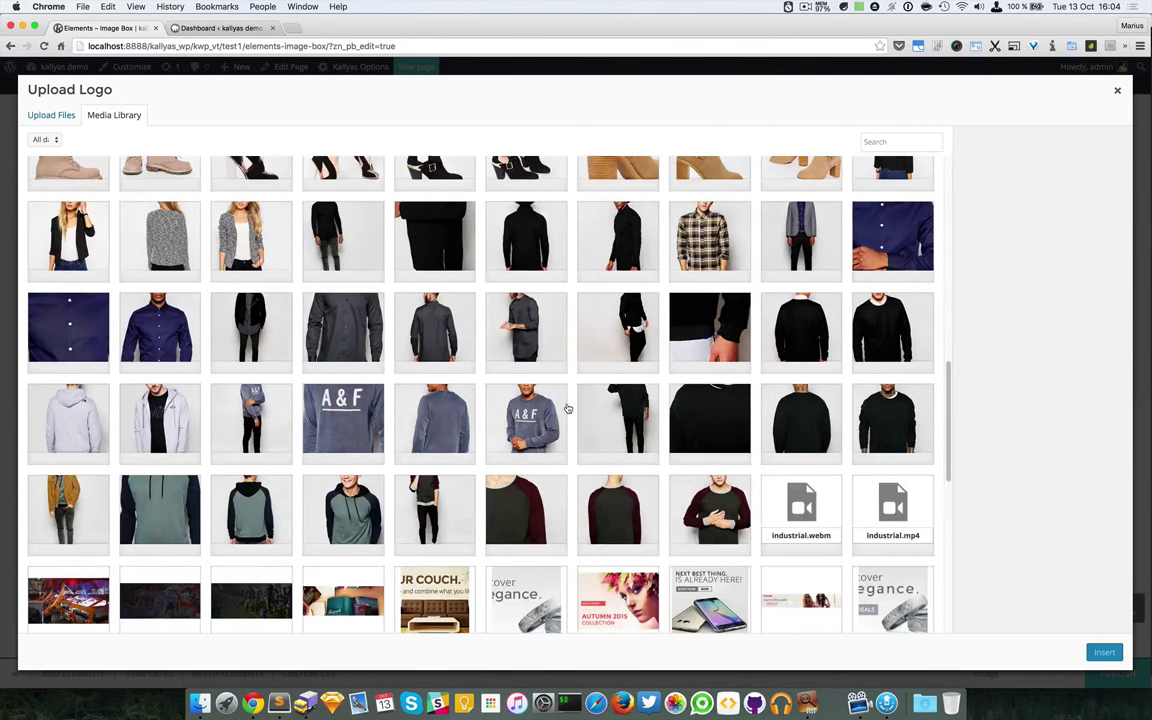
scroll(561, 410, down, 3)
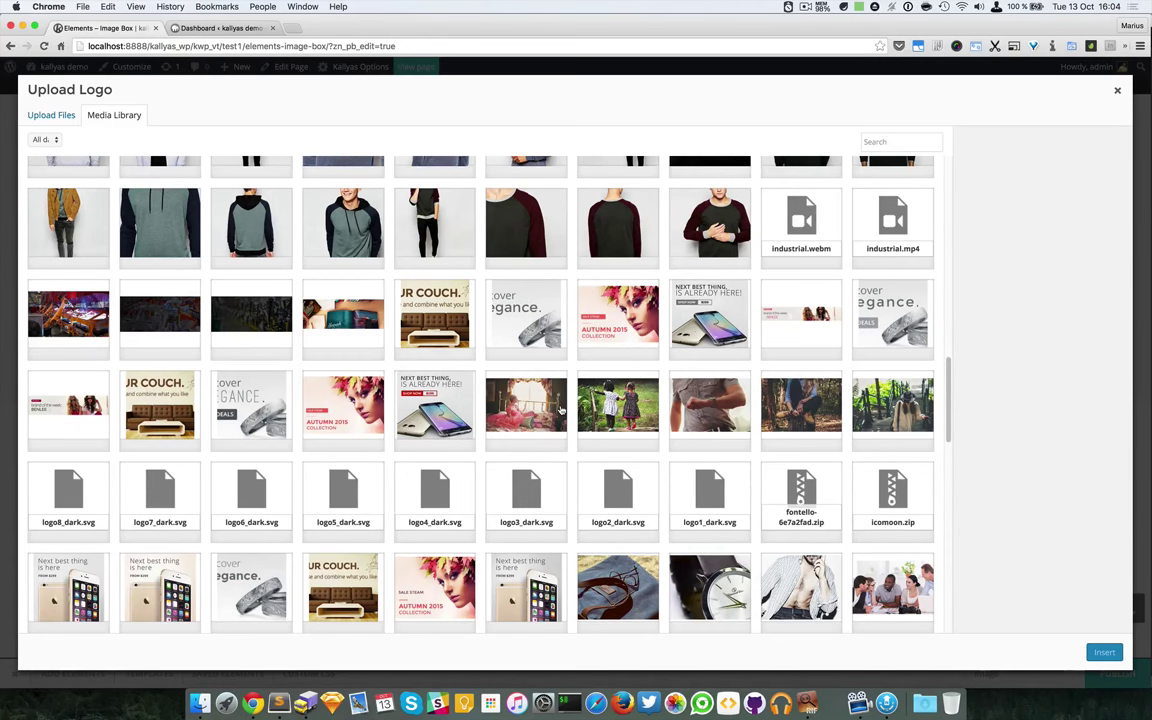
scroll(561, 410, down, 3)
scroll(561, 408, down, 1)
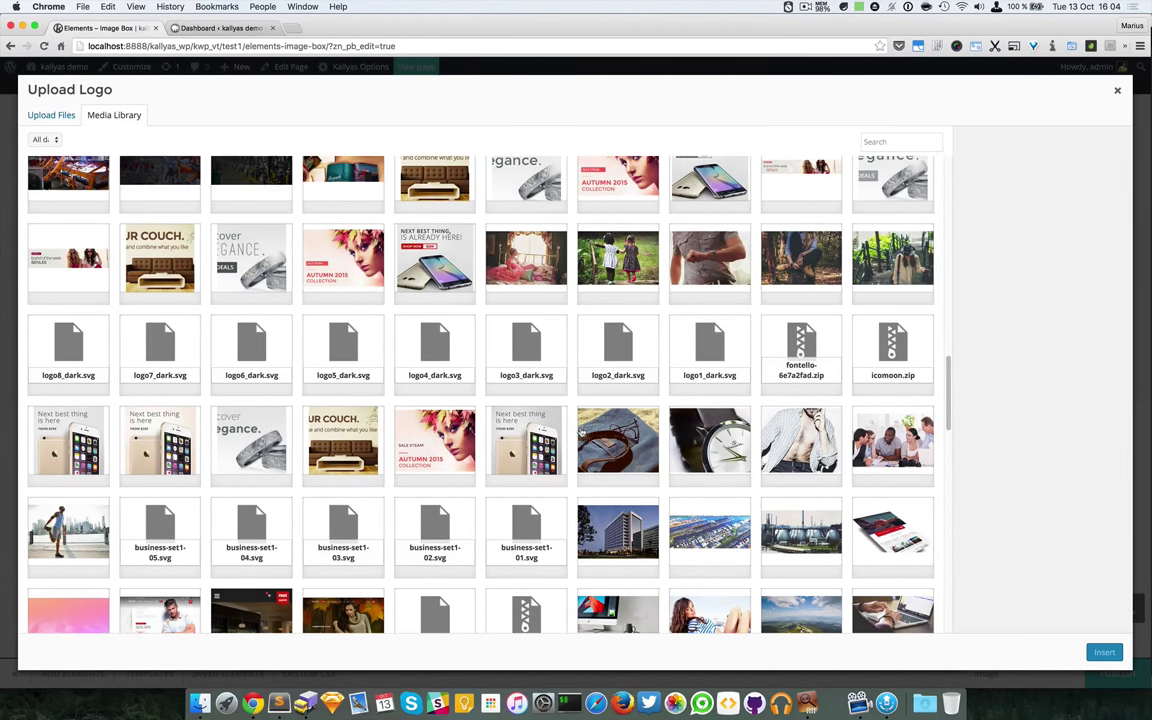
click(598, 440)
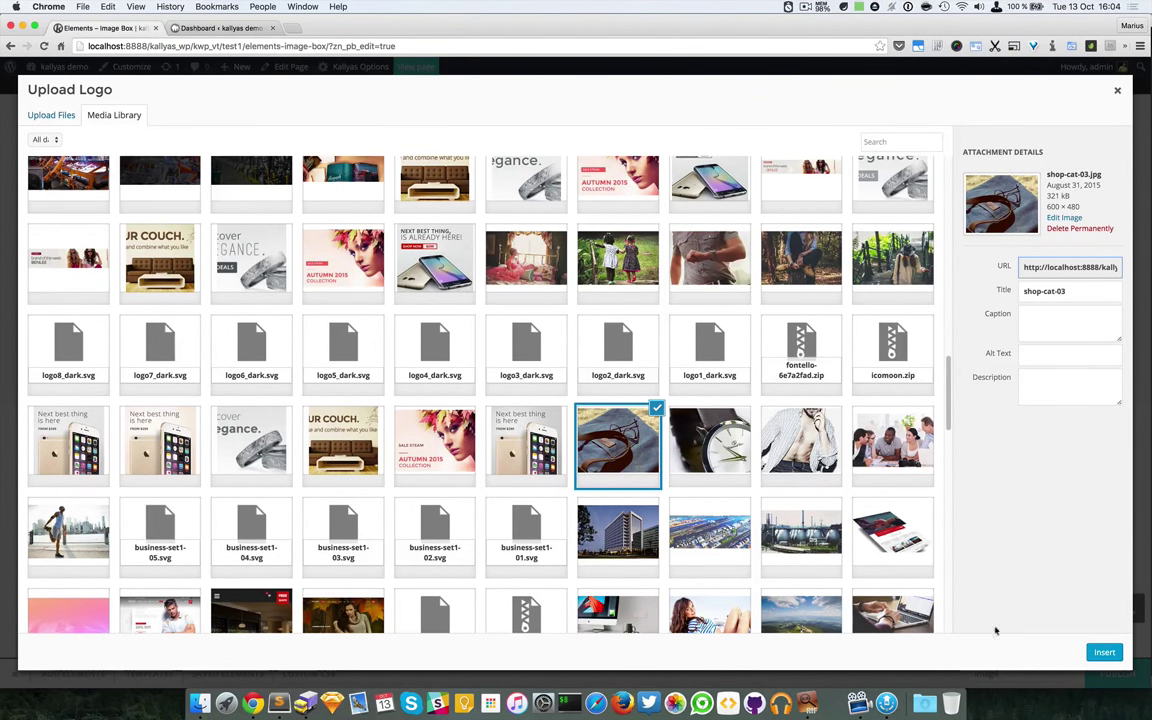
click(1104, 652)
- Keep the new image box on Style 1 and enter "READ MORE" as its link text
scroll(758, 351, down, 4)
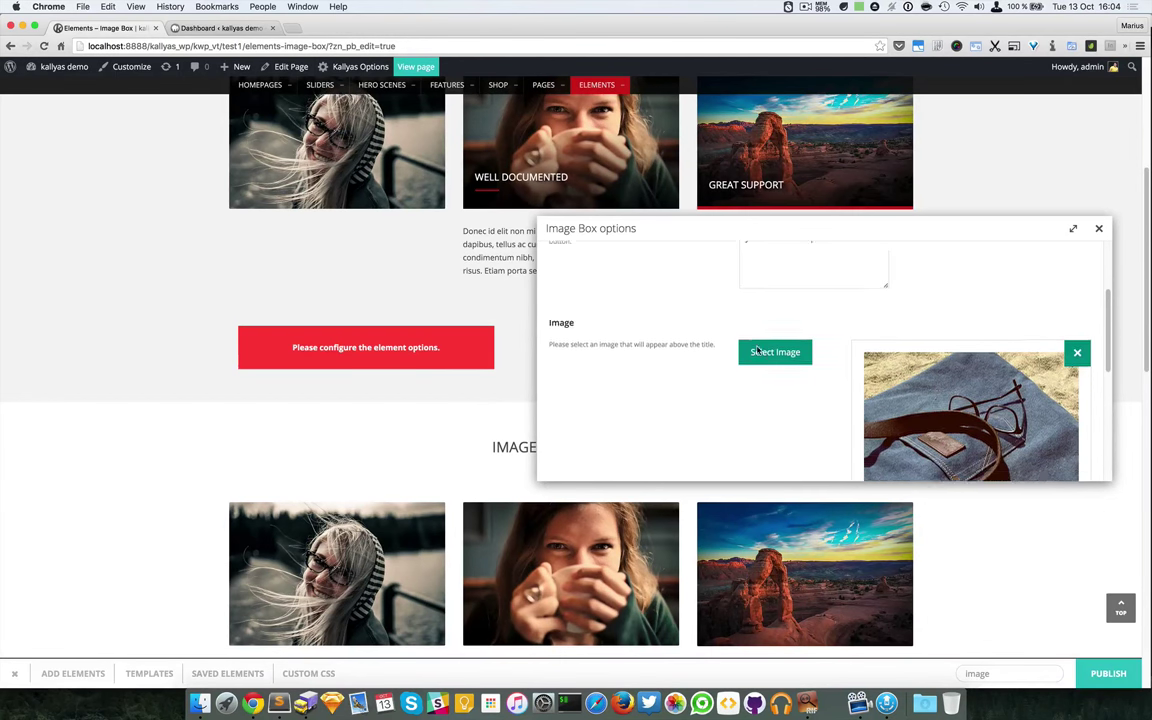
scroll(758, 351, down, 4)
scroll(770, 344, up, 1)
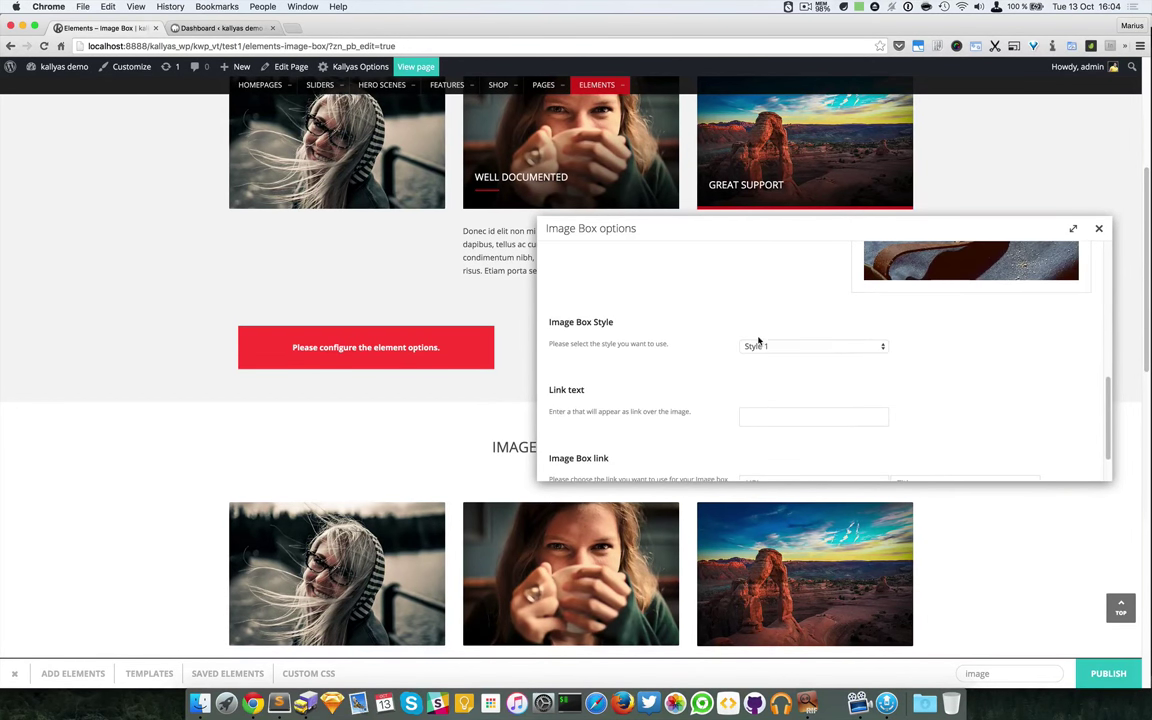
click(770, 345)
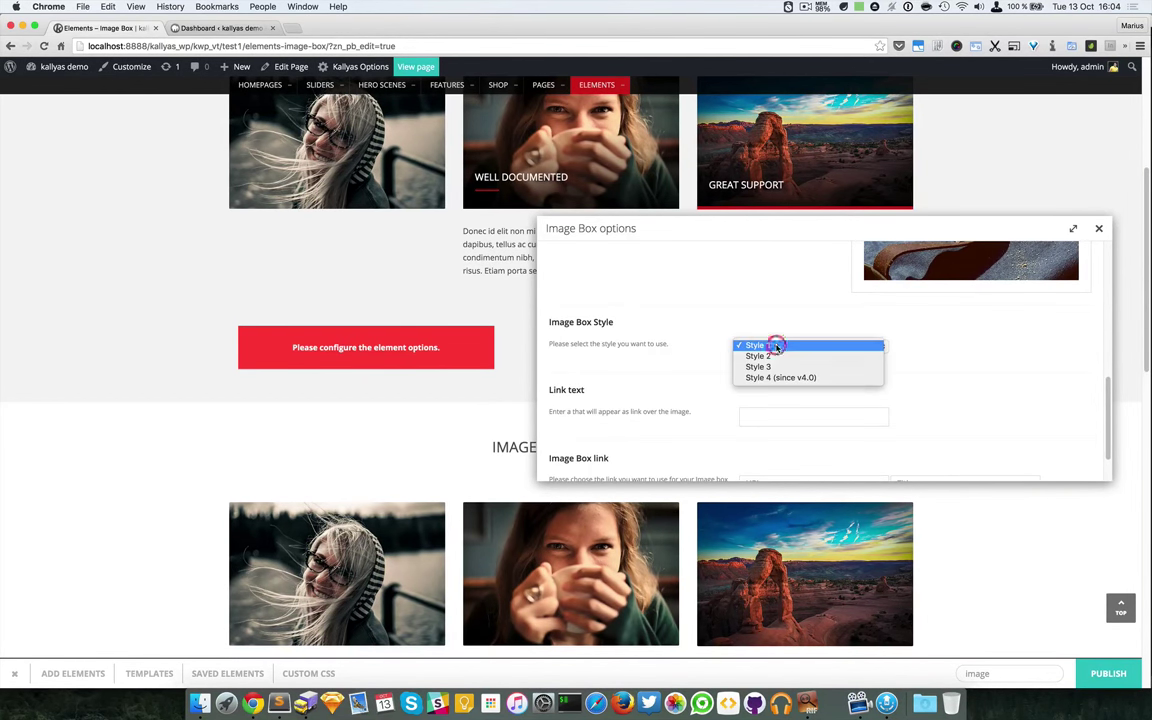
click(1060, 363)
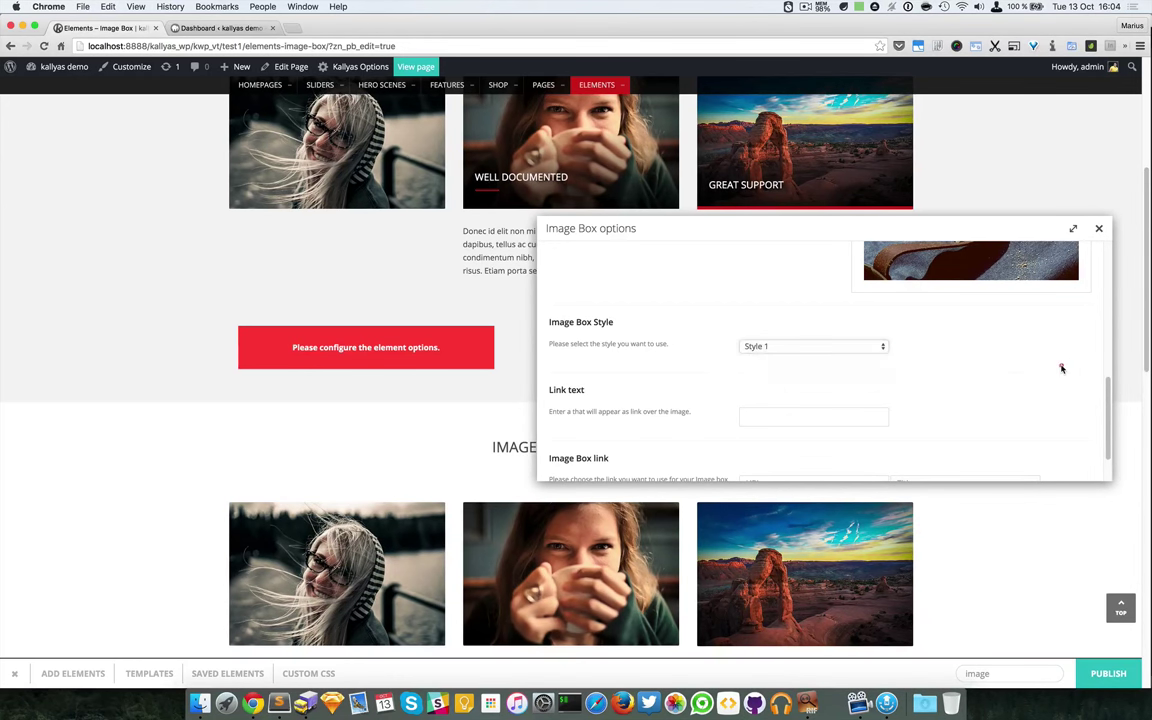
click(774, 416)
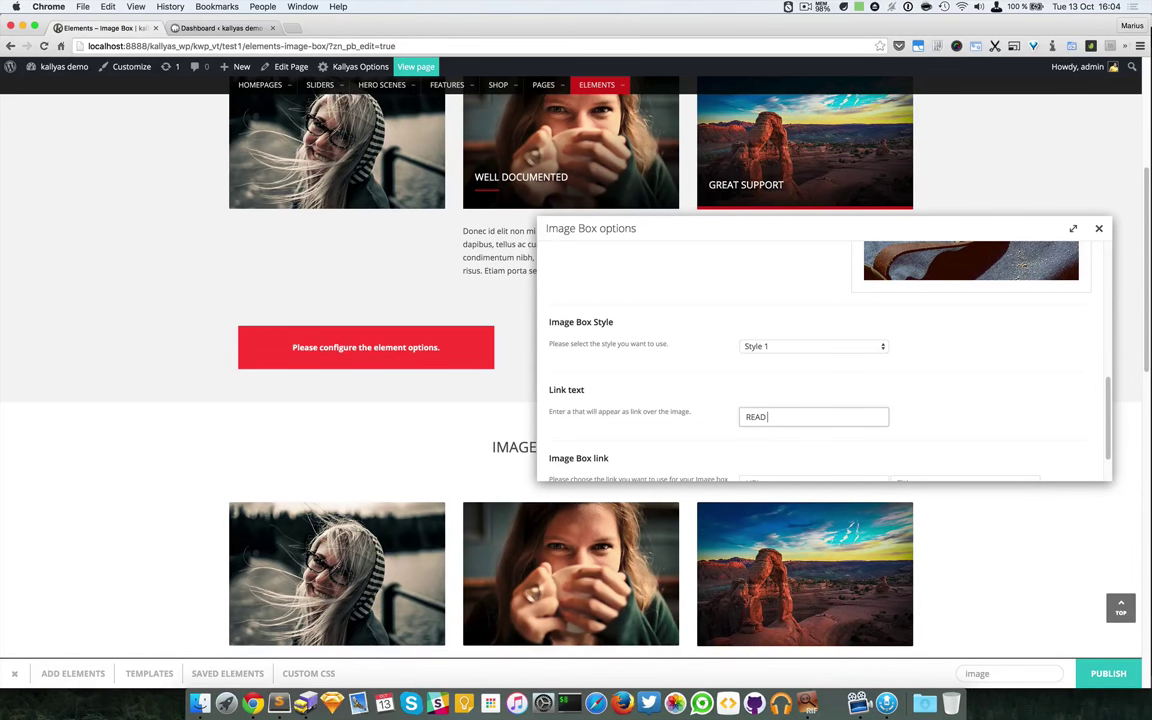
- Set the image box link URL to "#" and close the options to apply them
scroll(816, 402, down, 2)
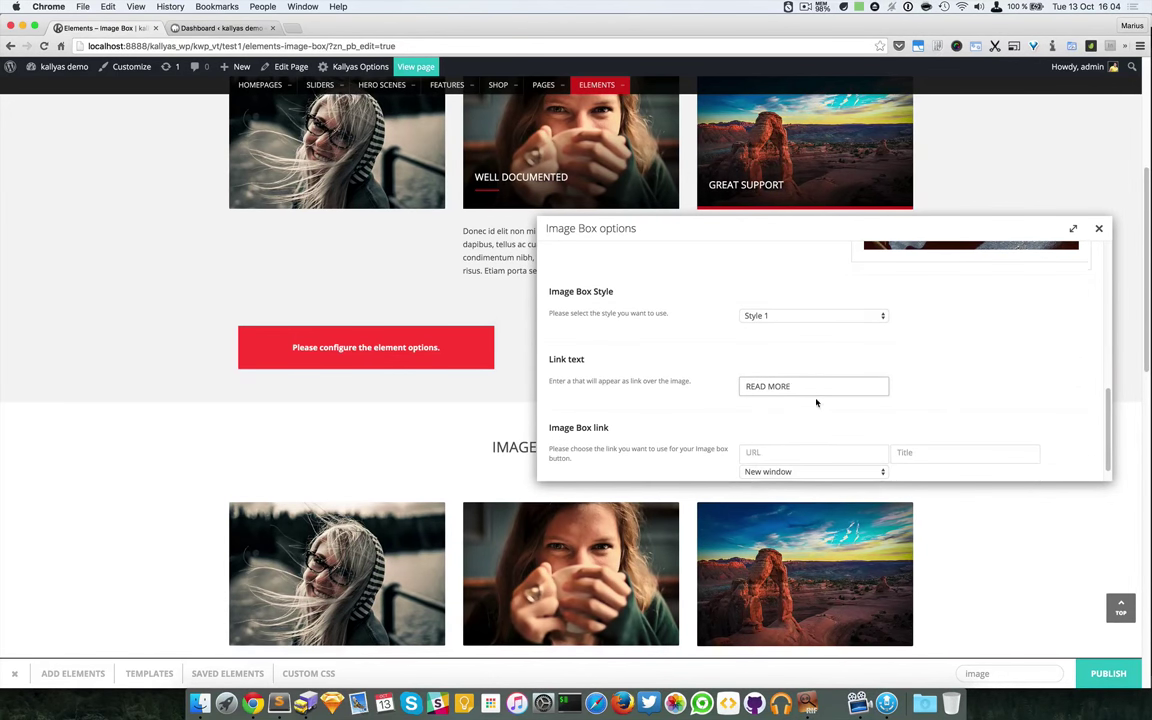
click(789, 447)
text(#)
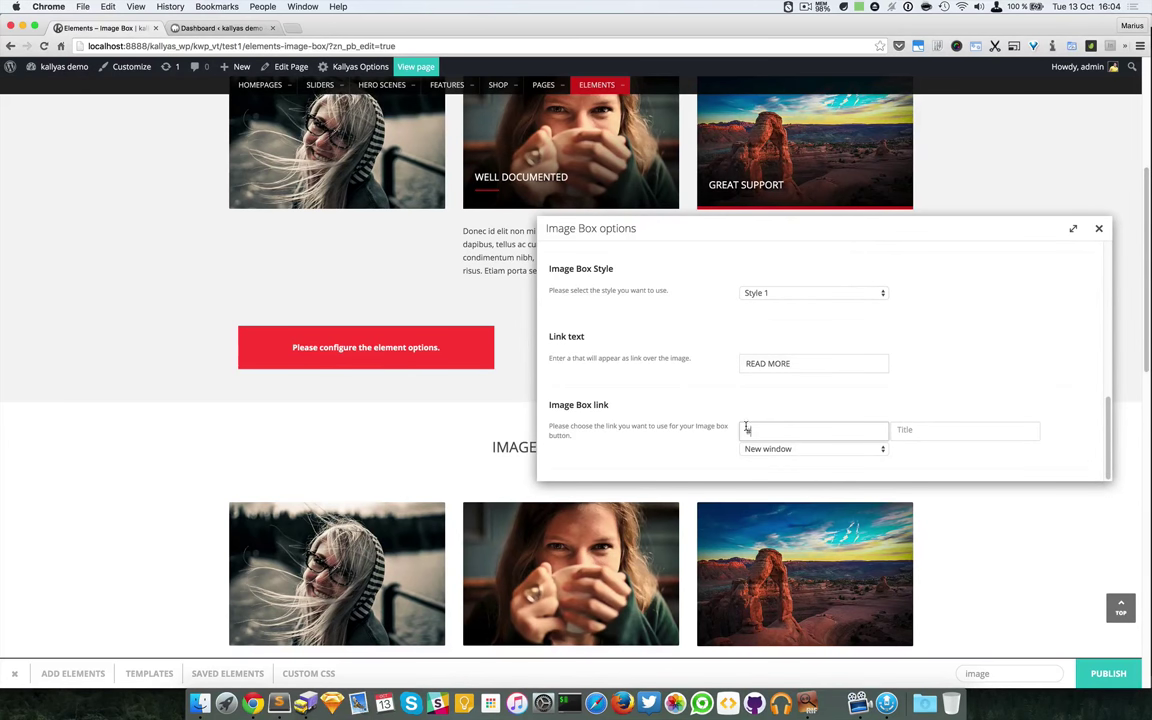
scroll(760, 410, up, 5)
scroll(928, 321, down, 5)
scroll(944, 329, up, 8)
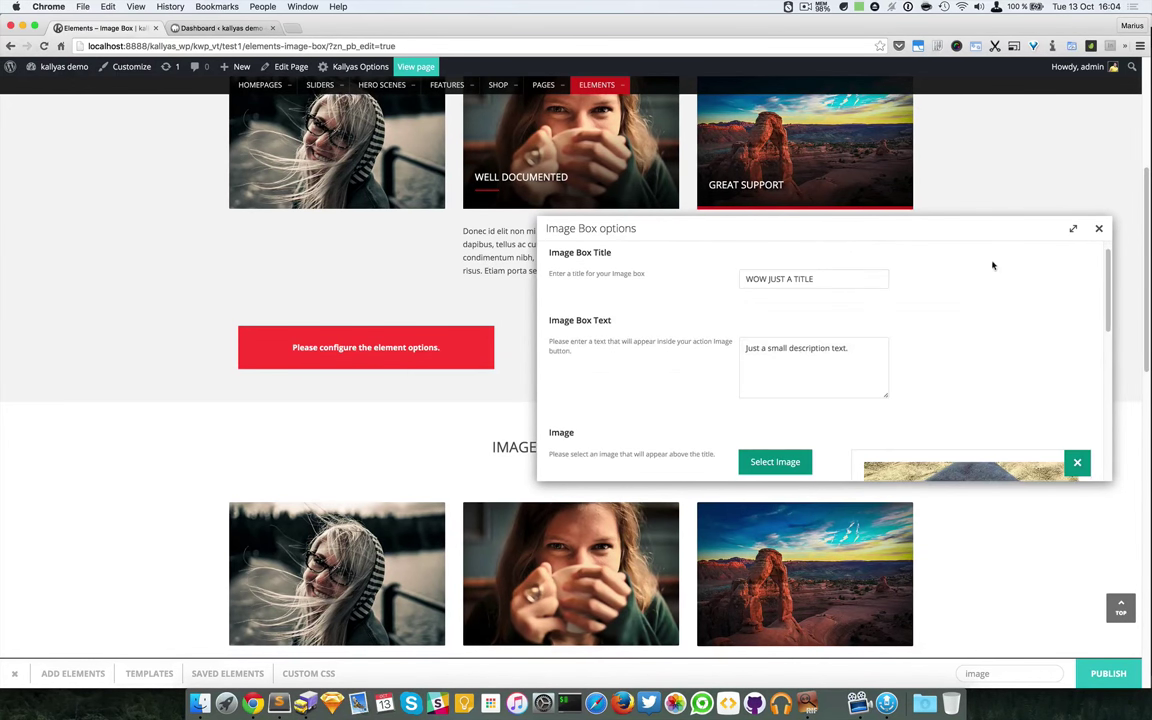
click(1098, 228)
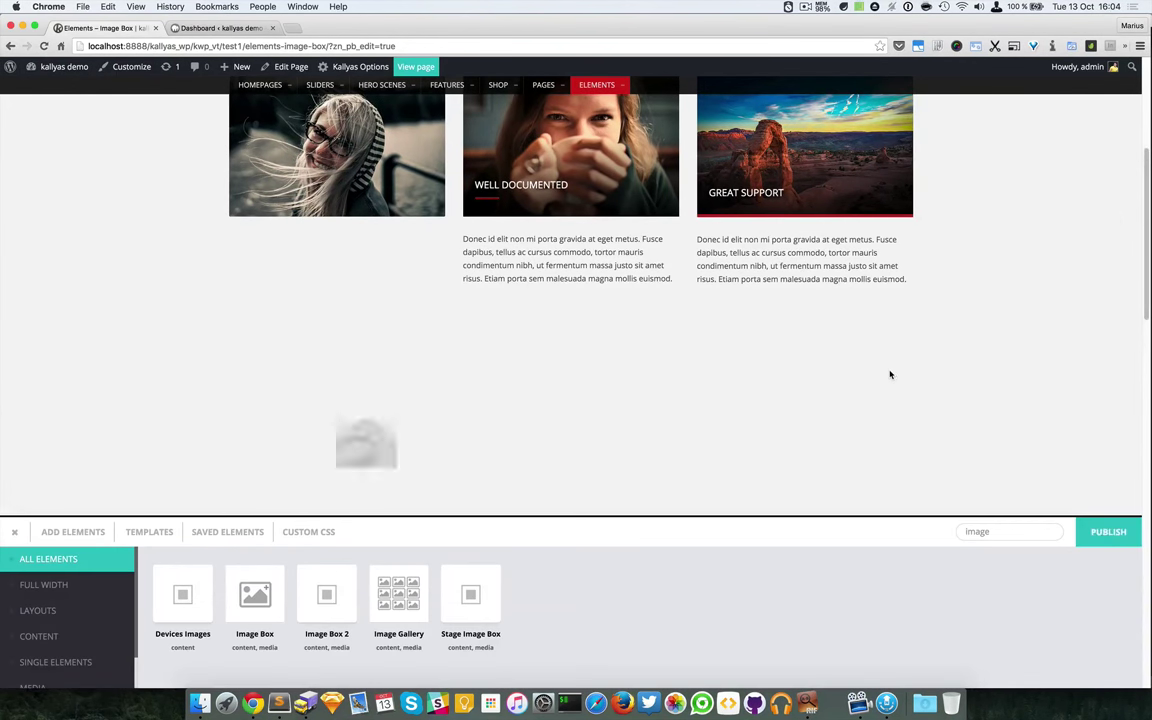
- Reopen the new image box's options and change its style to Style 4 (since v4.0), leaving the title style at Title Centered
scroll(890, 375, down, 3)
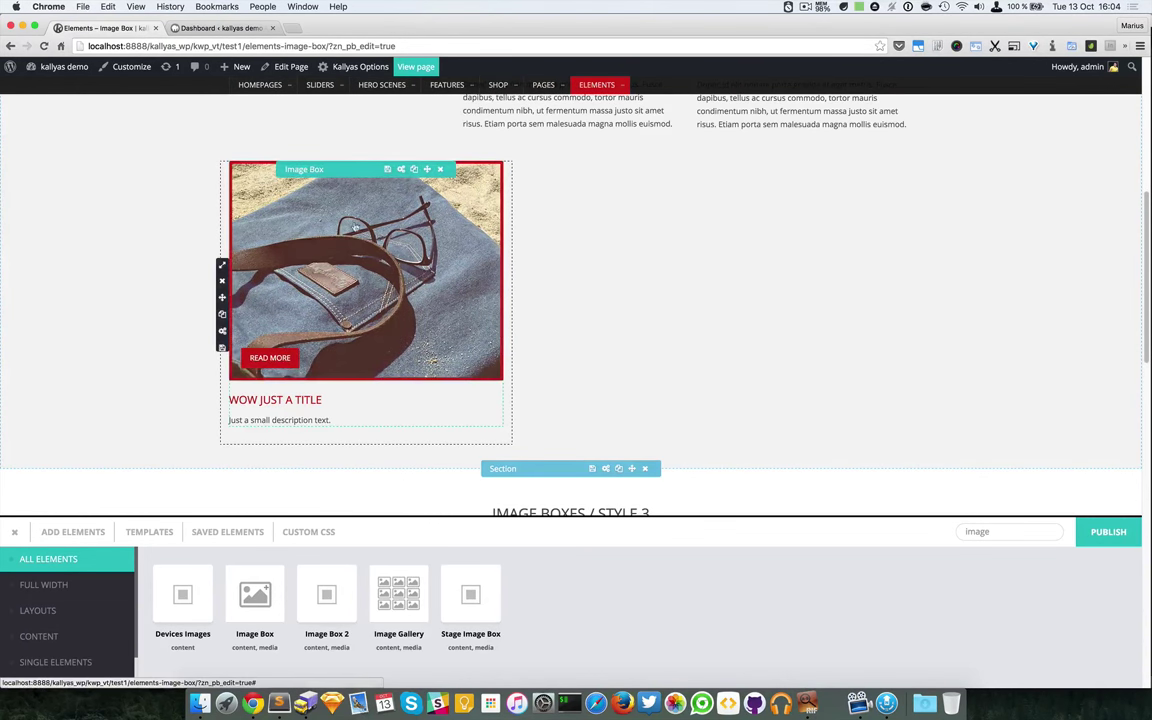
click(401, 169)
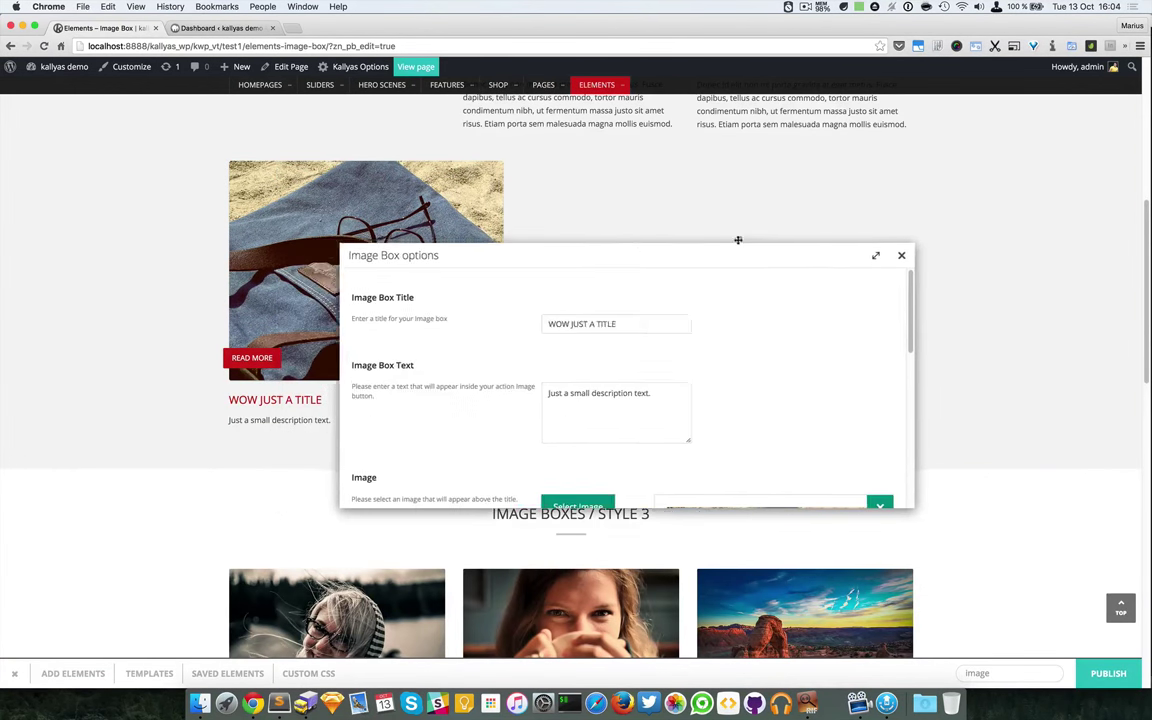
drag(738, 240, 903, 207)
scroll(794, 378, down, 5)
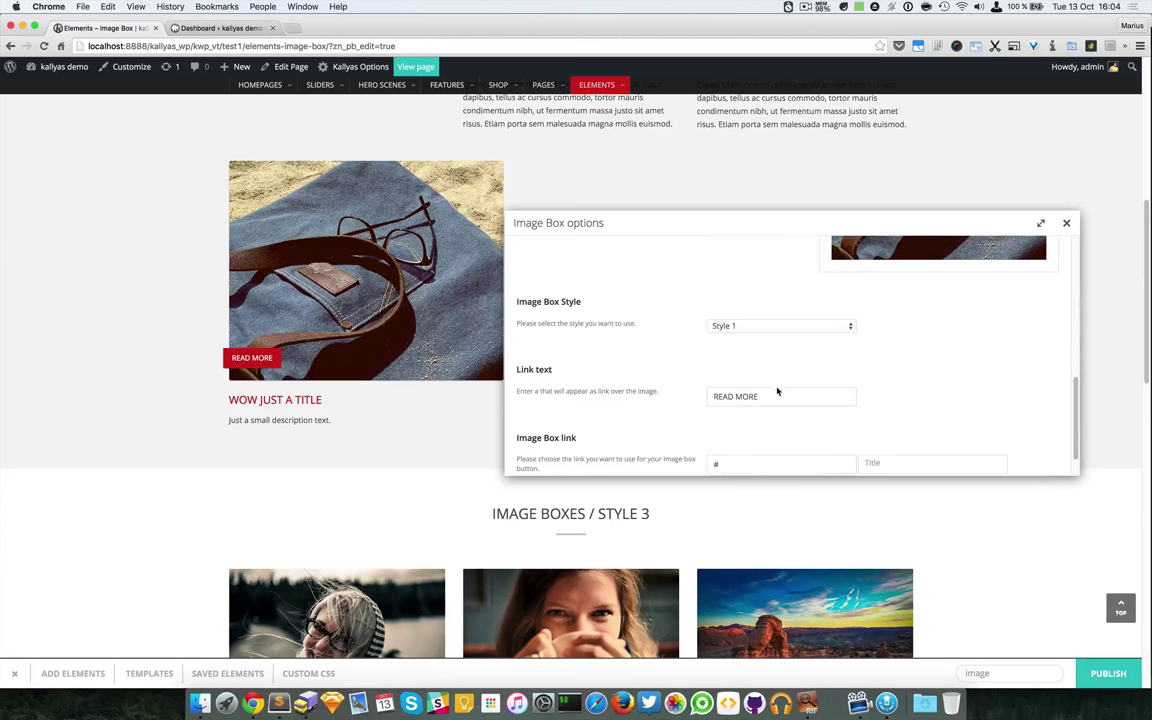
click(745, 329)
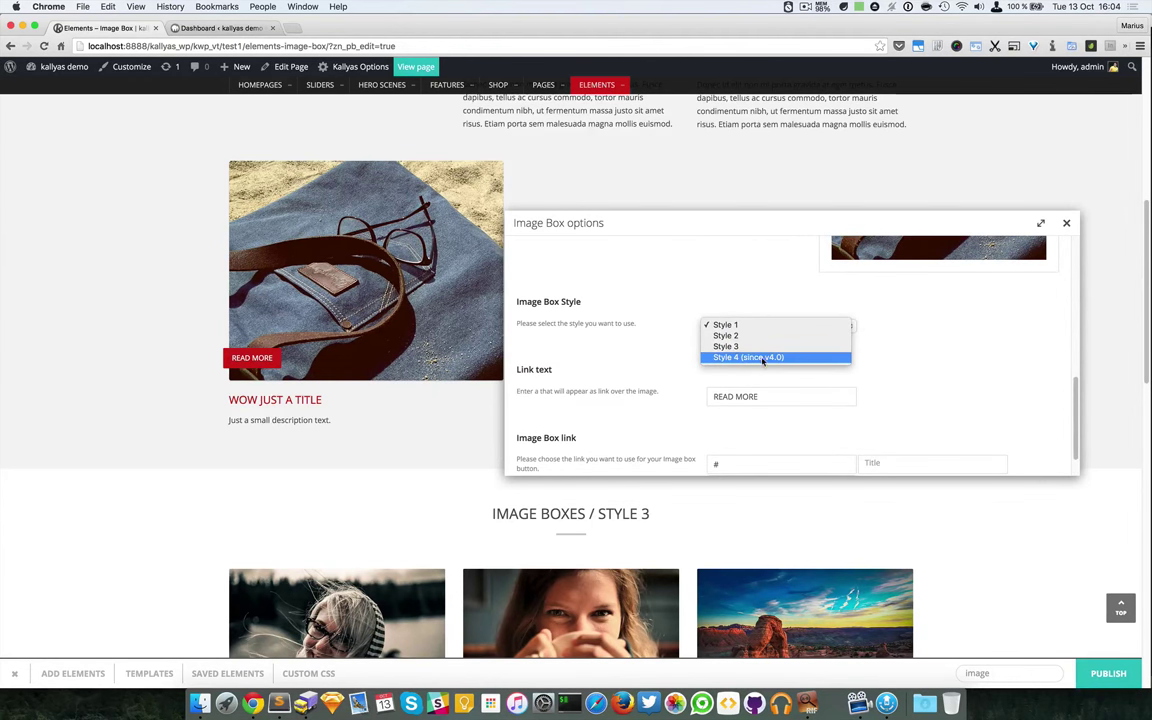
click(762, 358)
scroll(860, 372, down, 1)
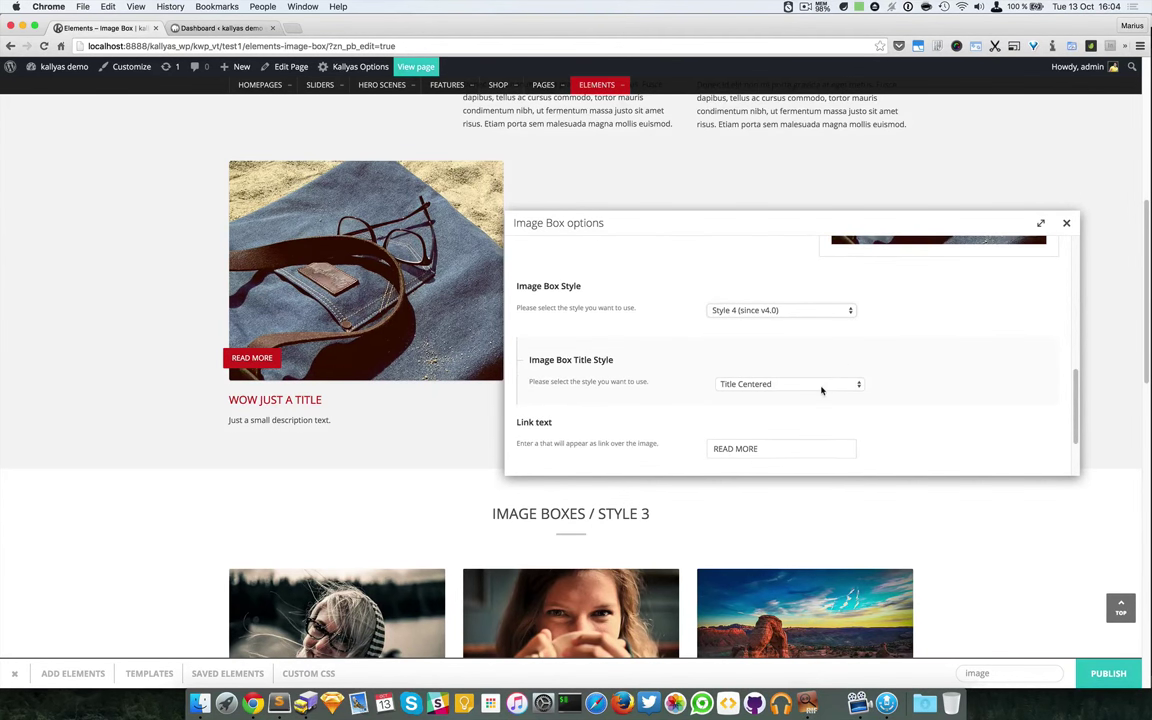
click(821, 388)
click(933, 378)
click(1066, 223)
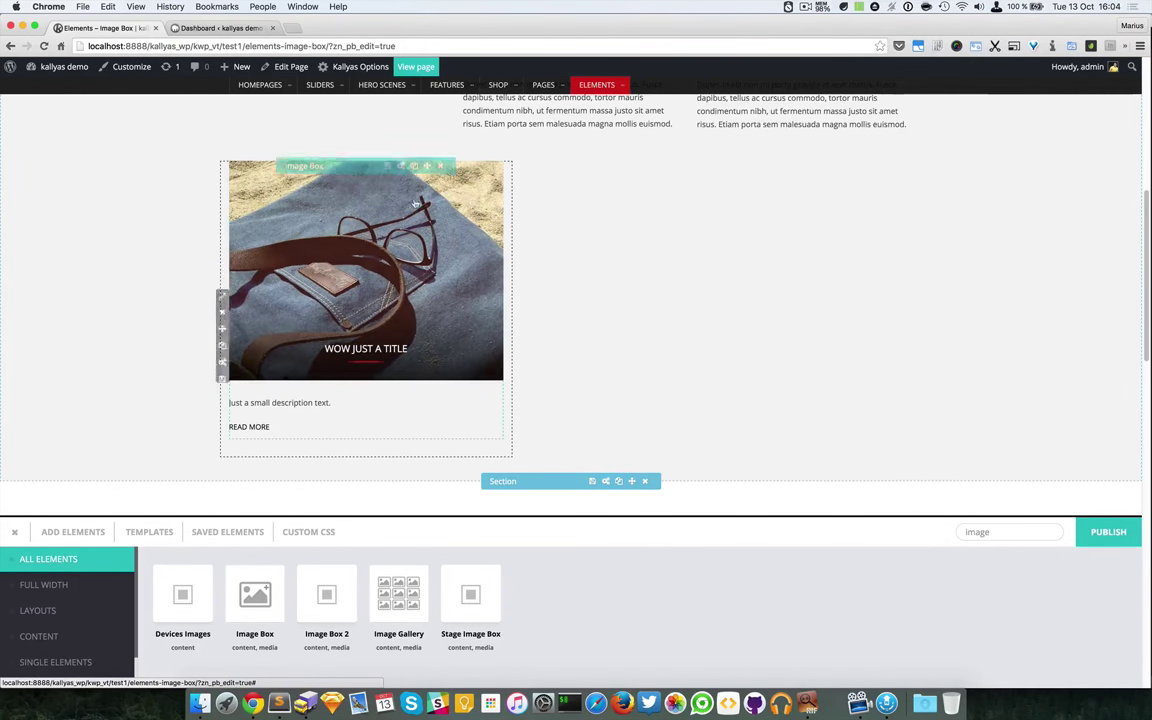
- Change the new image box's title style to Title Left with border bottom and close its options
click(403, 169)
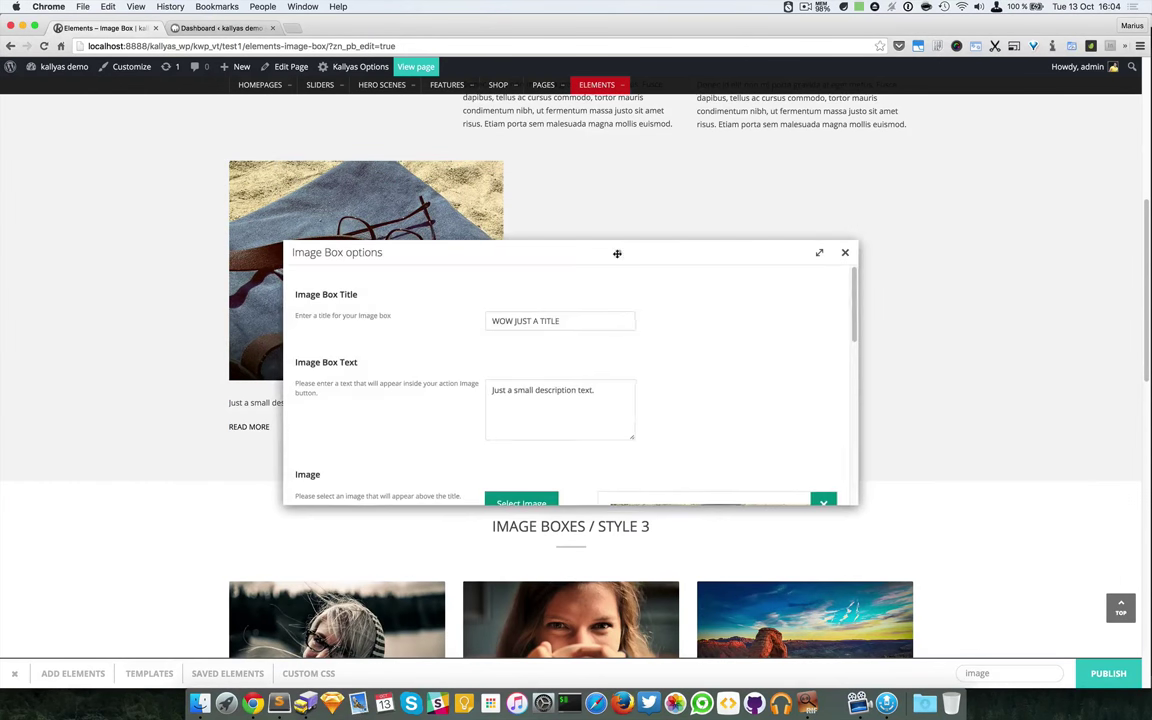
drag(617, 253, 843, 184)
scroll(807, 334, down, 5)
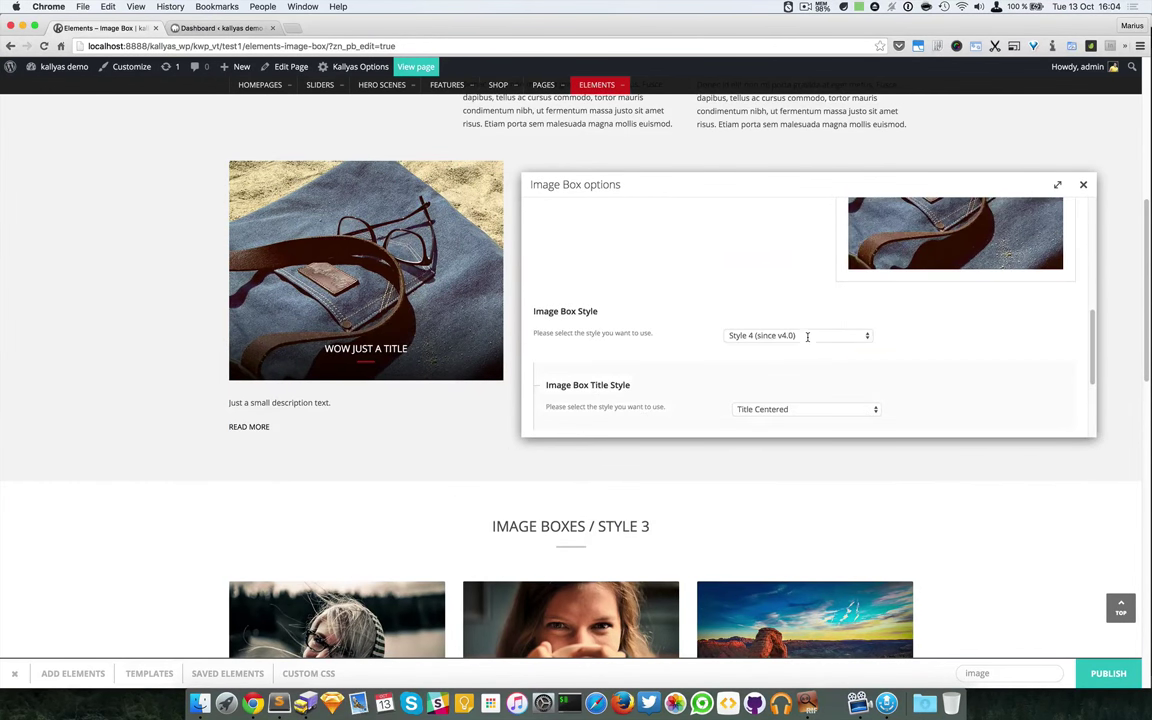
click(795, 410)
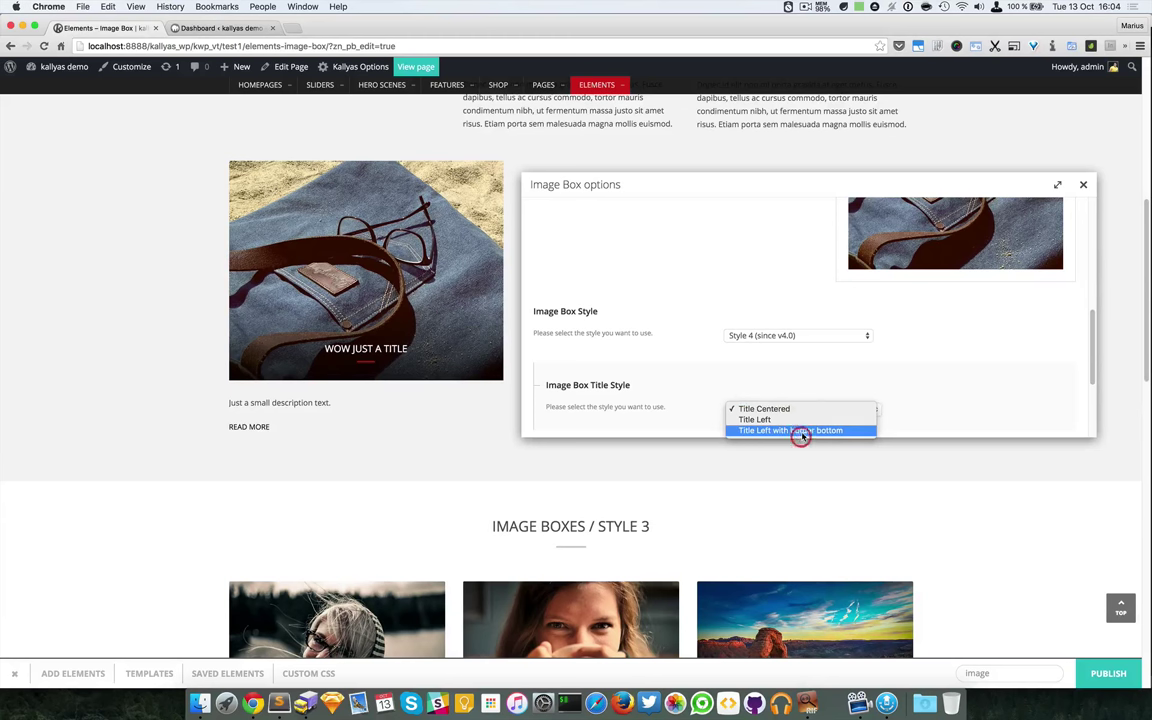
click(800, 431)
click(1083, 184)
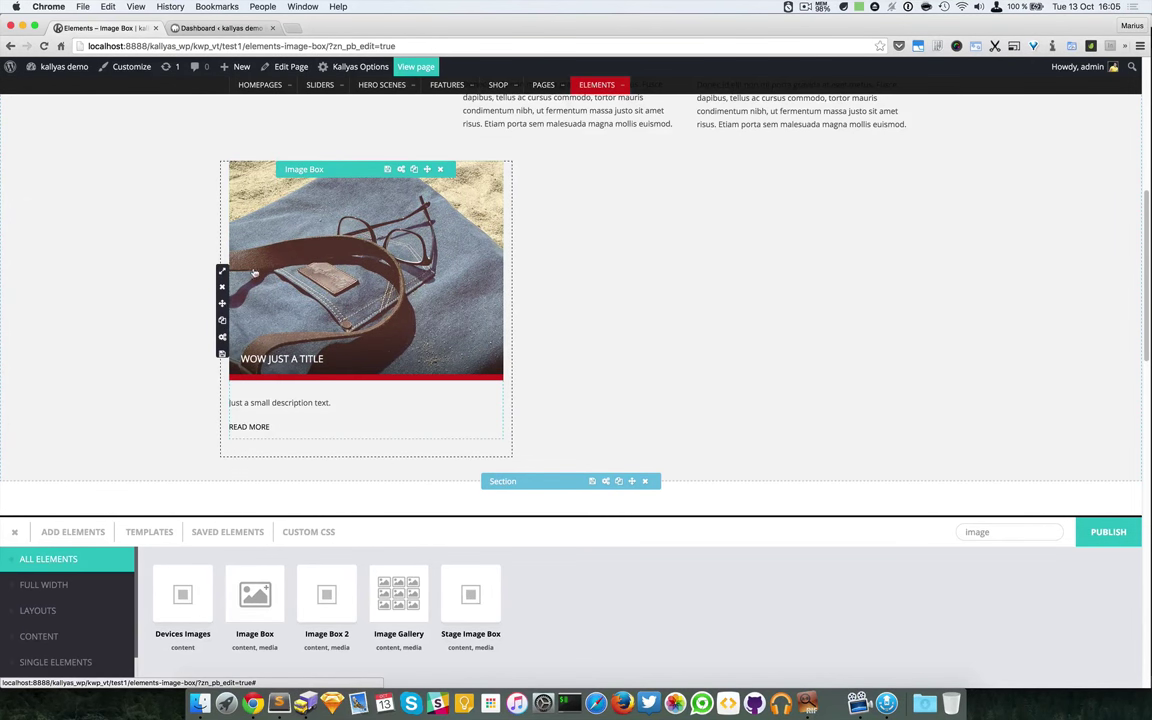
- Try the new image box's column at widths of 6/12, 8/12, 5/12 and 3/12
mouse_move(222, 271)
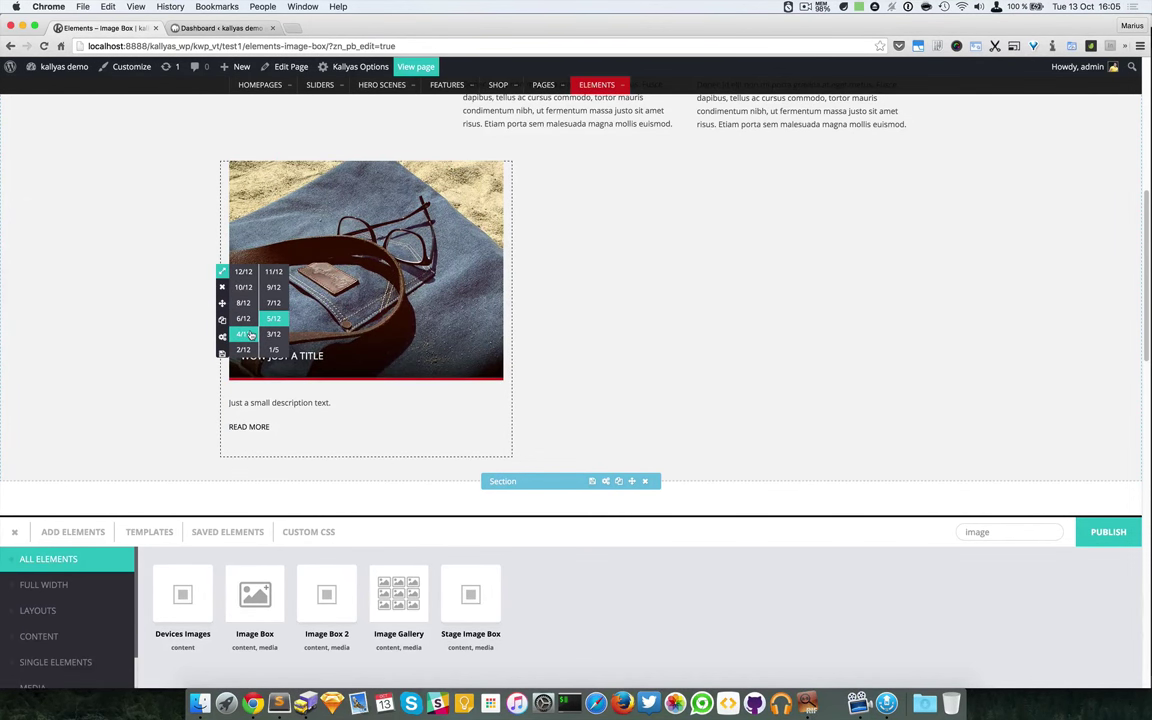
click(243, 318)
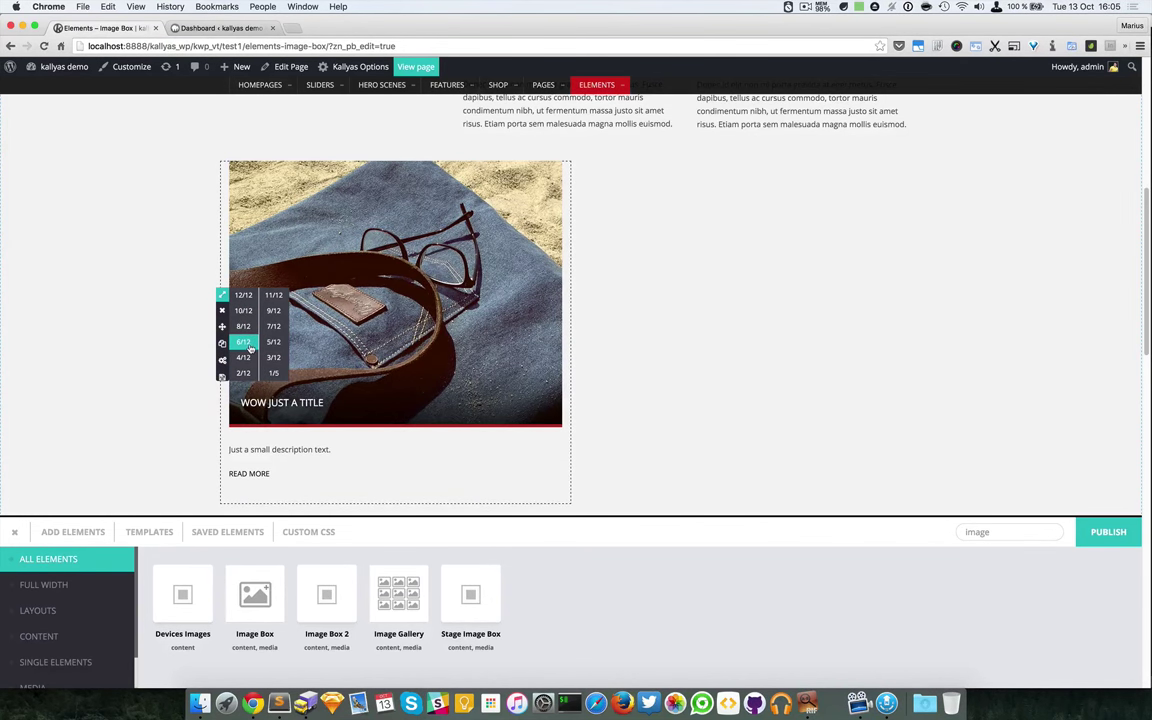
click(246, 326)
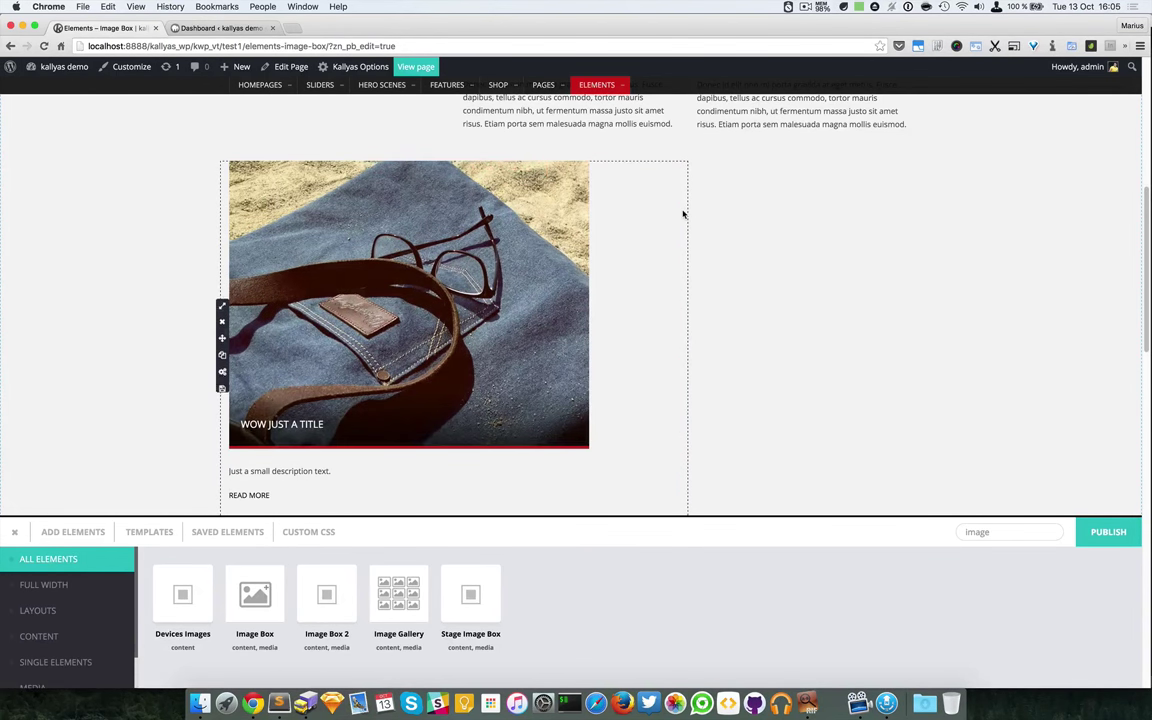
mouse_move(678, 213)
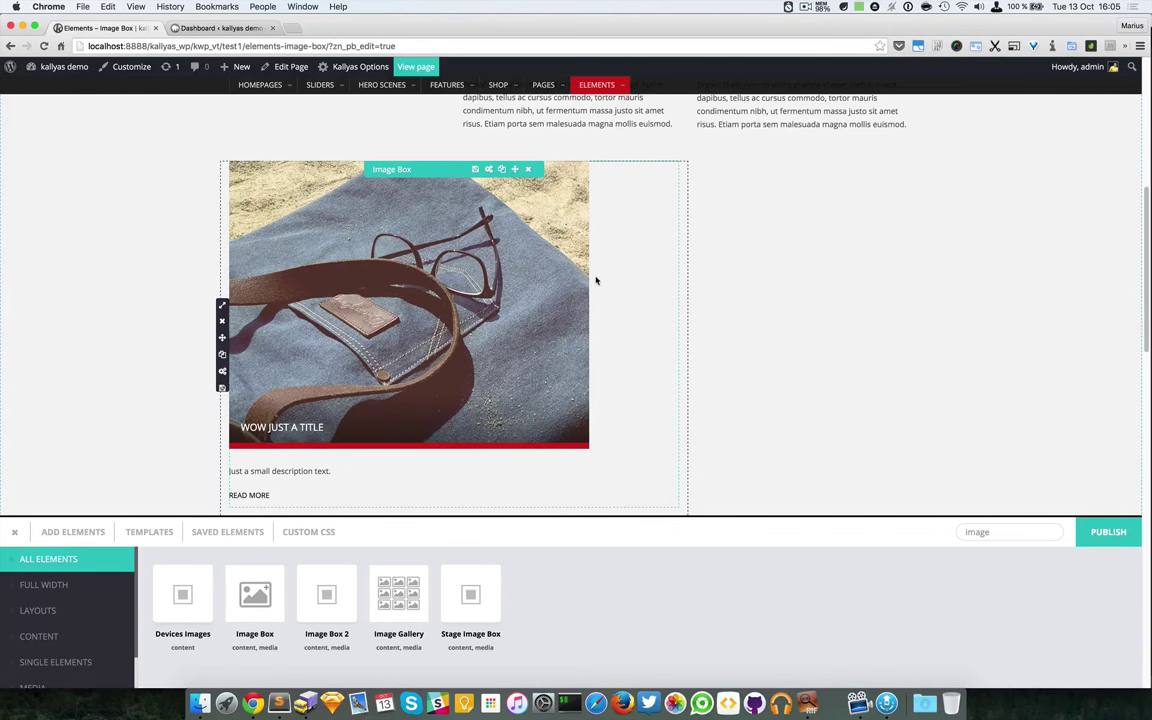
mouse_move(222, 306)
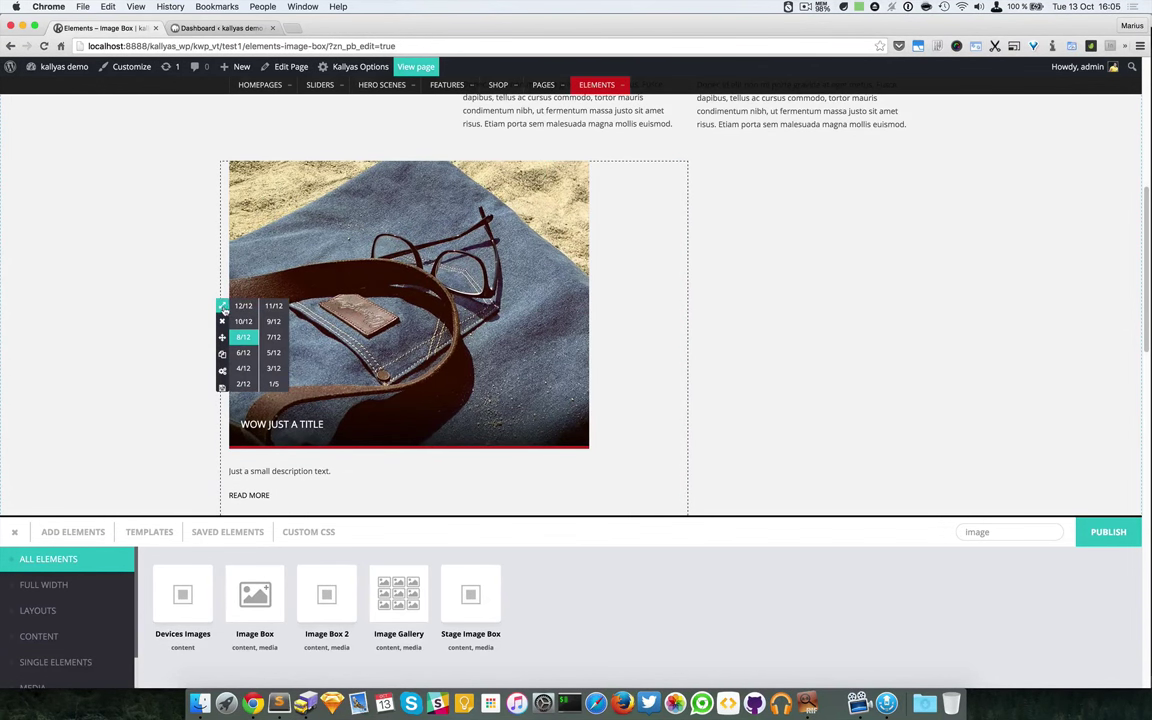
click(273, 352)
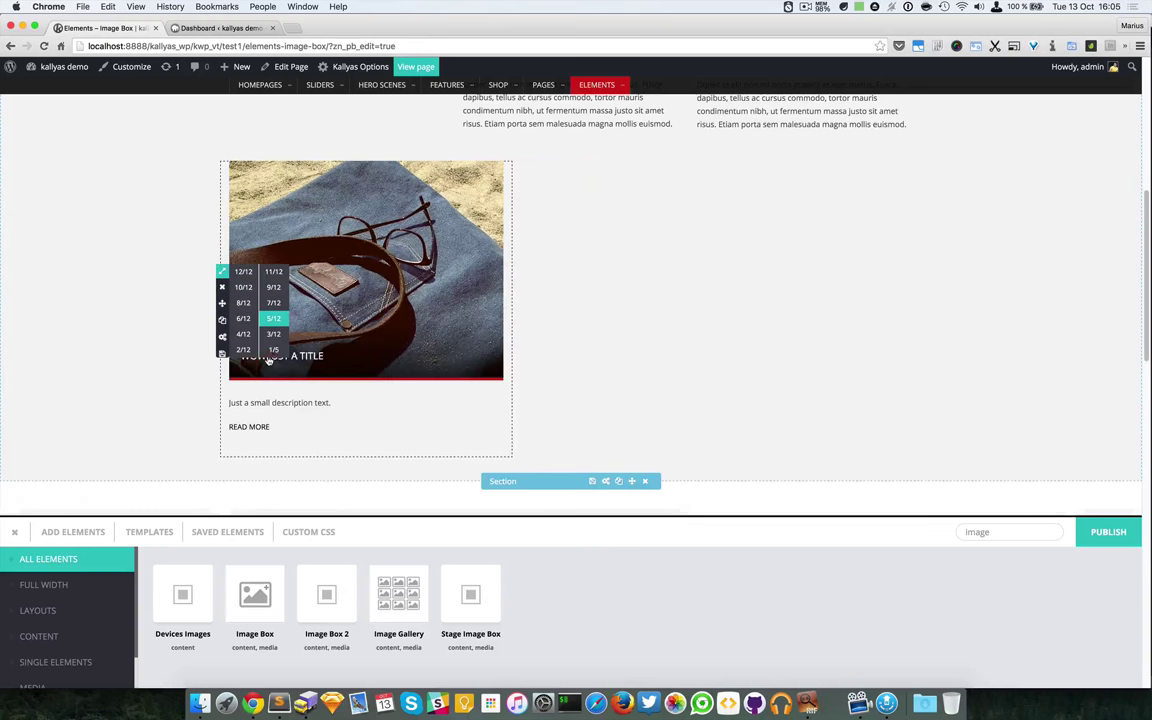
click(273, 333)
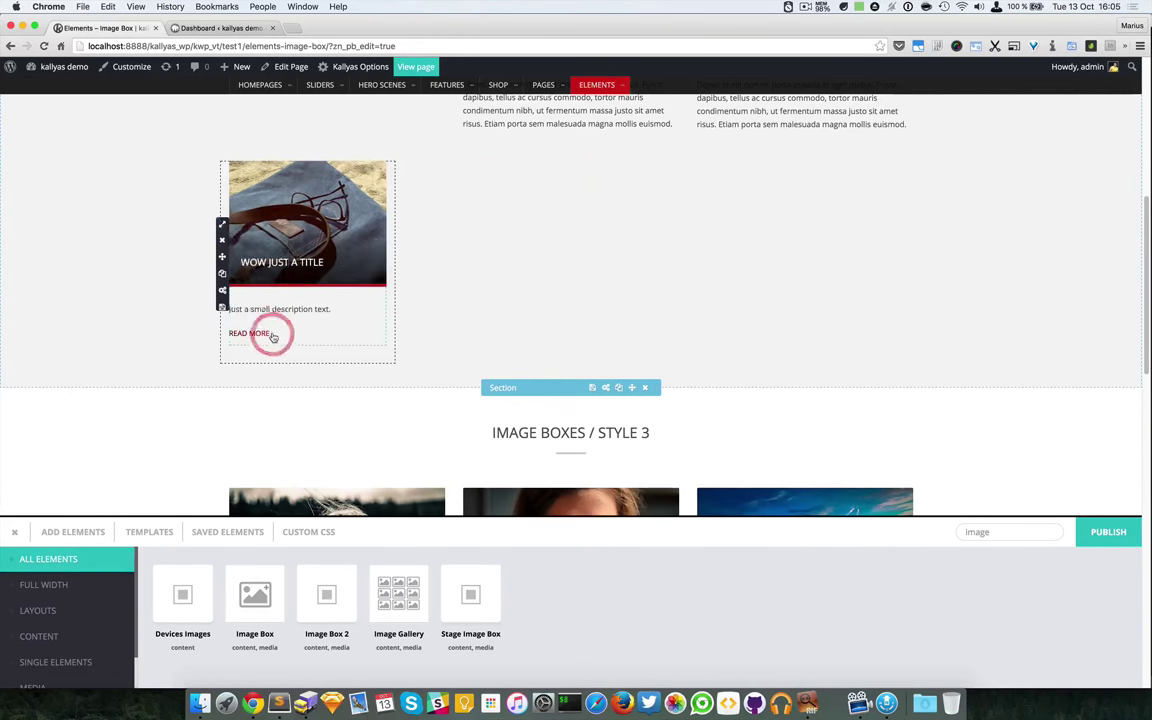
- Set the width of the new image box's column to 6/12
mouse_move(222, 225)
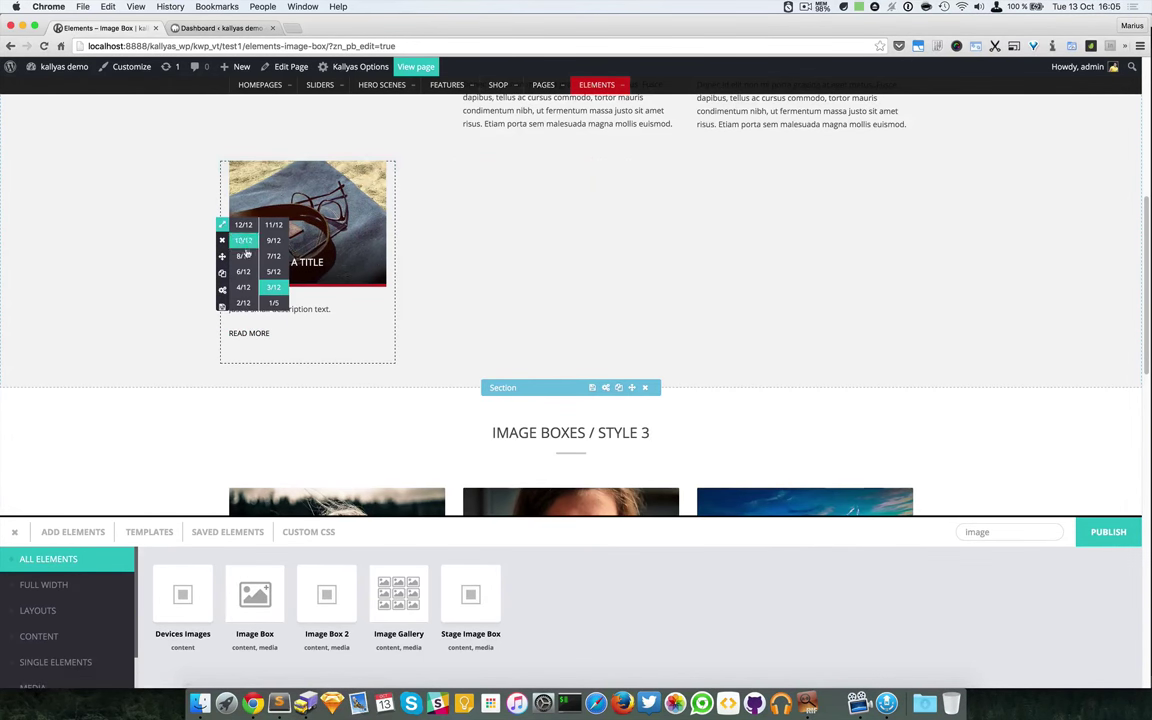
click(243, 256)
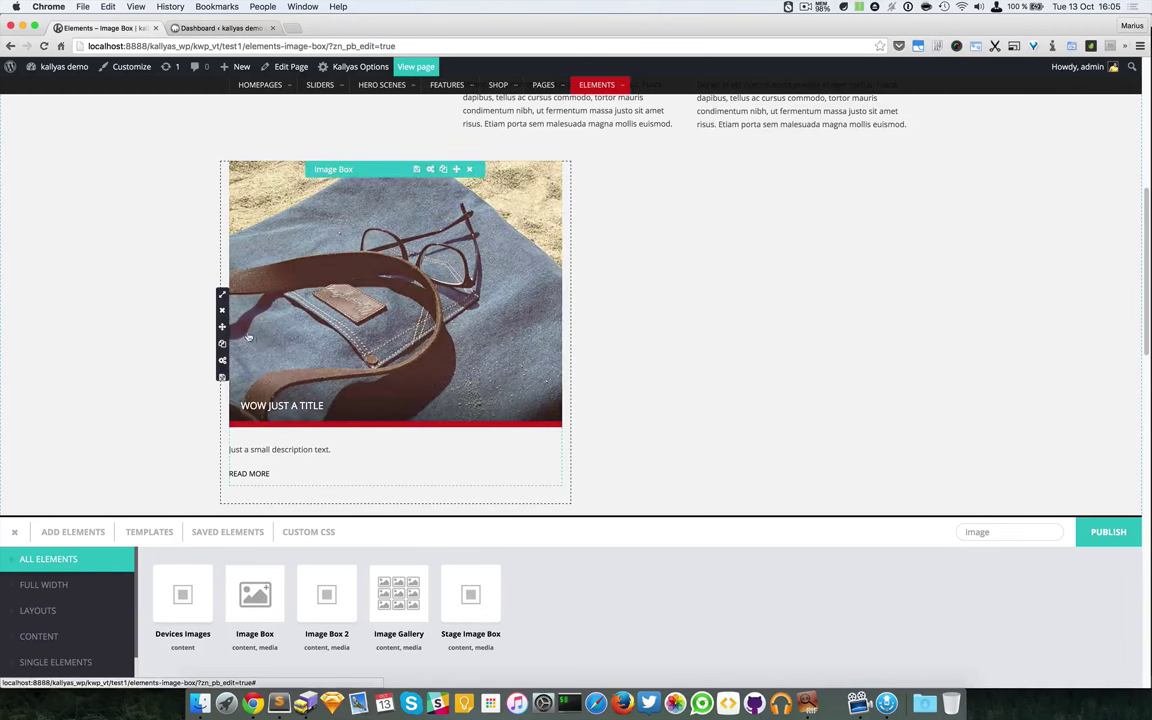
click(745, 335)
scroll(745, 337, down, 3)
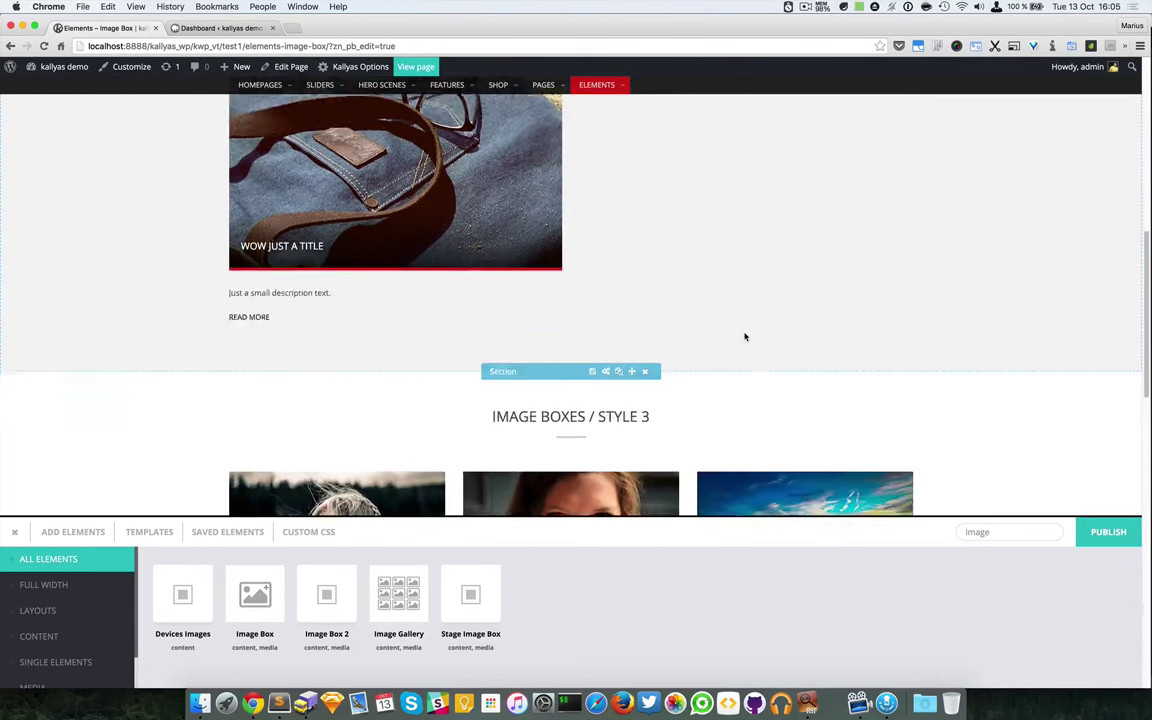
scroll(745, 337, up, 6)
scroll(745, 337, up, 5)
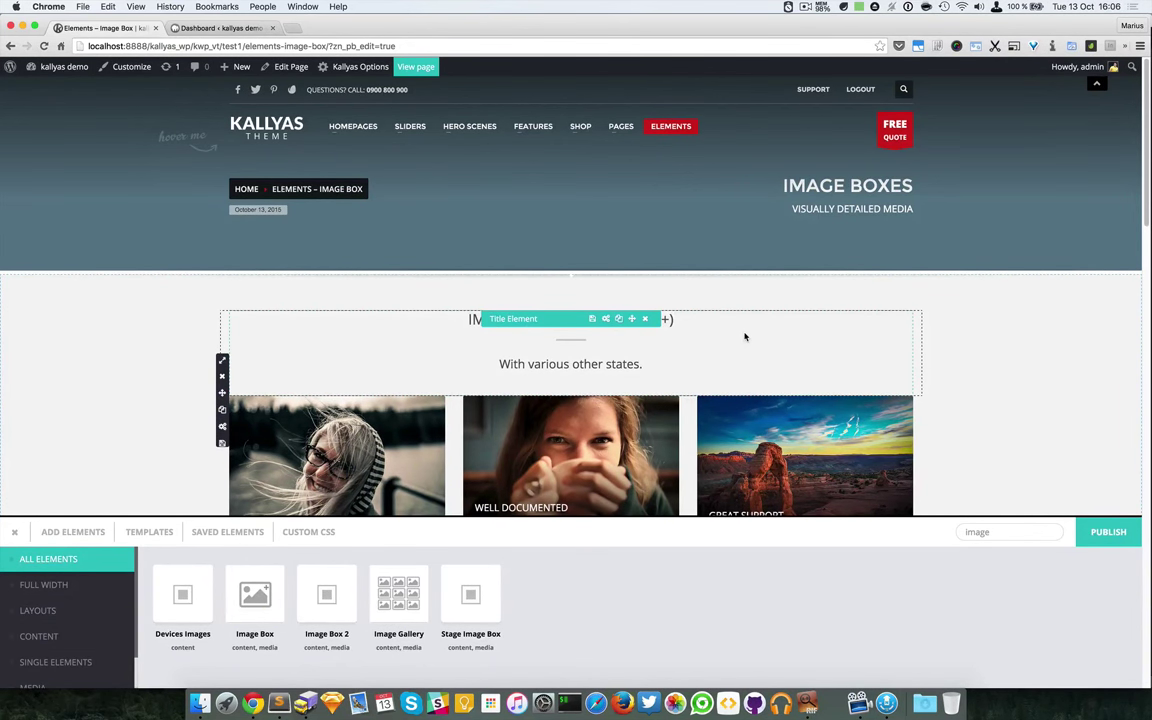
scroll(745, 337, down, 5)
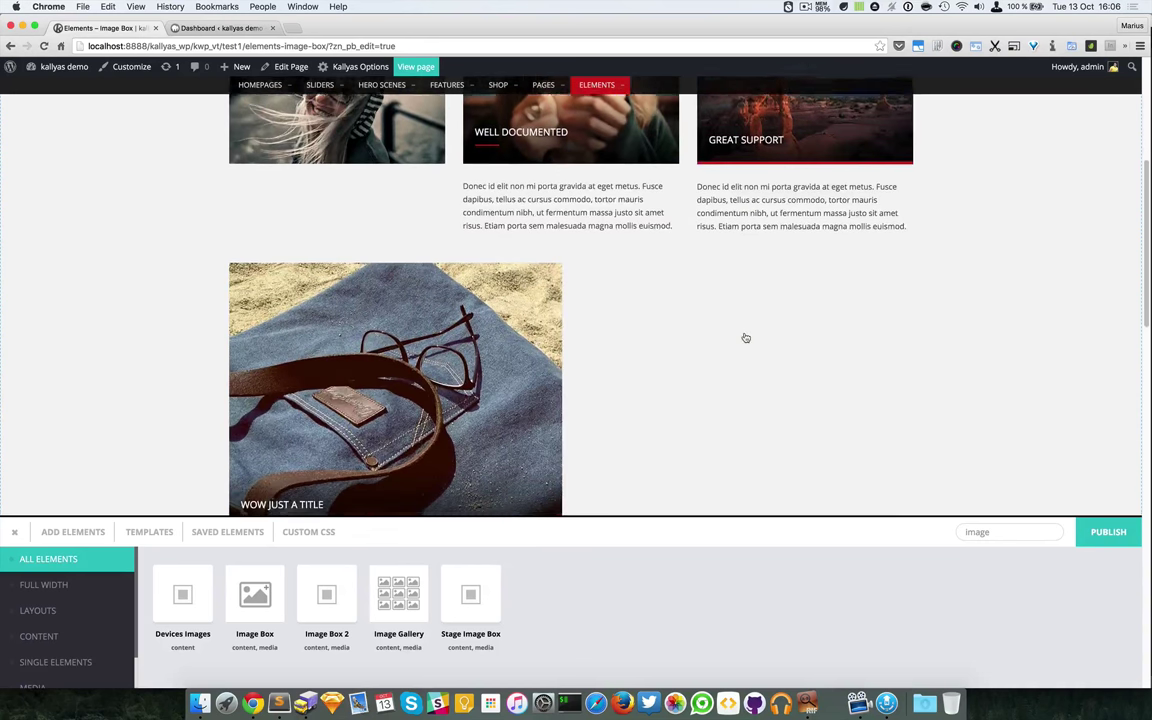